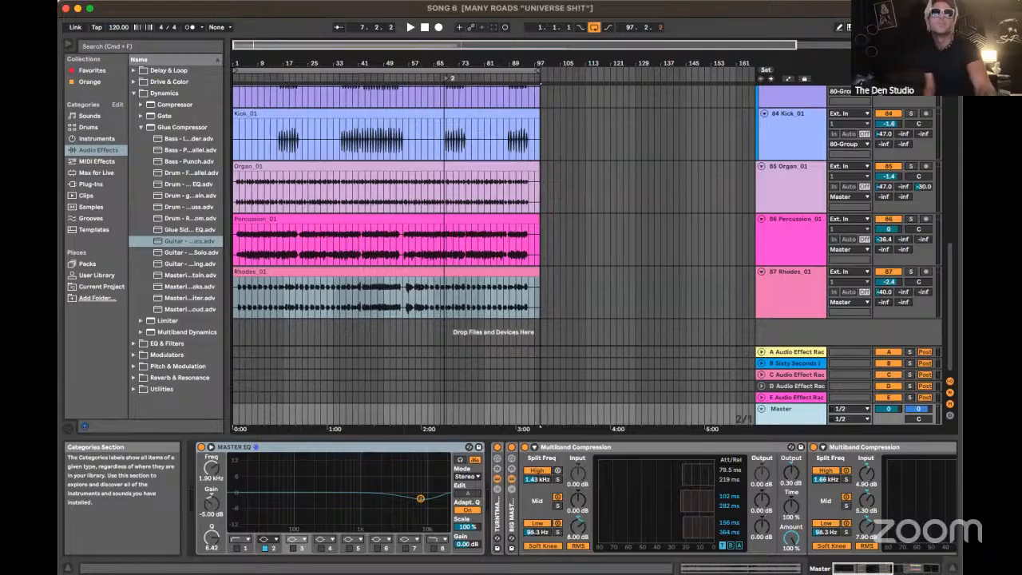
left_click(6, 1)
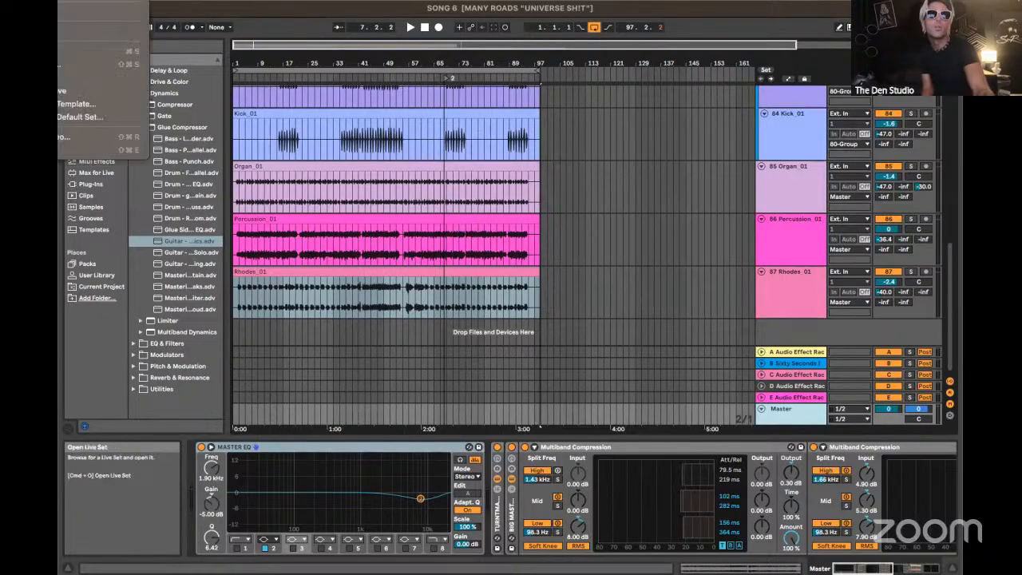
key("Escape")
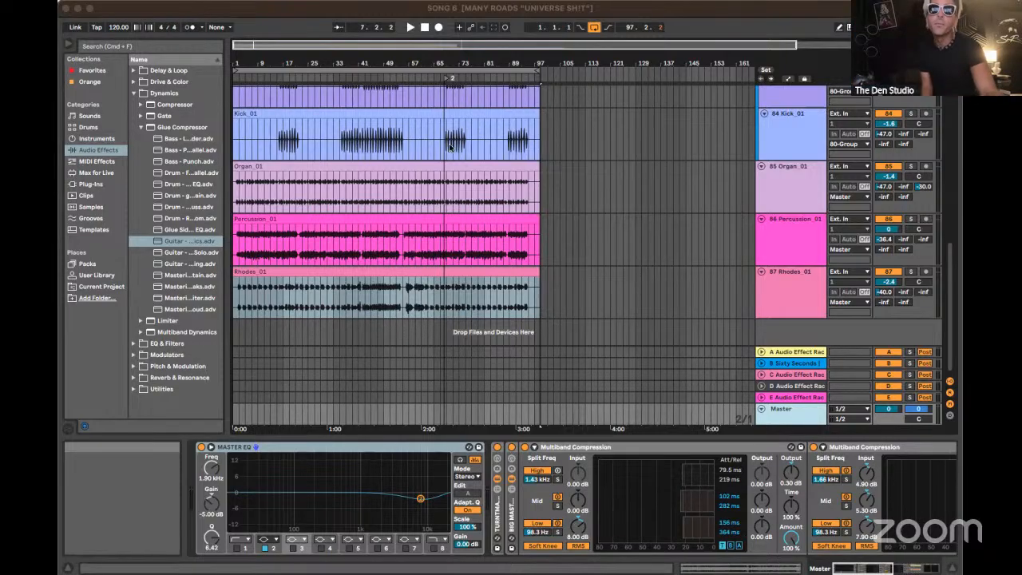
left_click(371, 117)
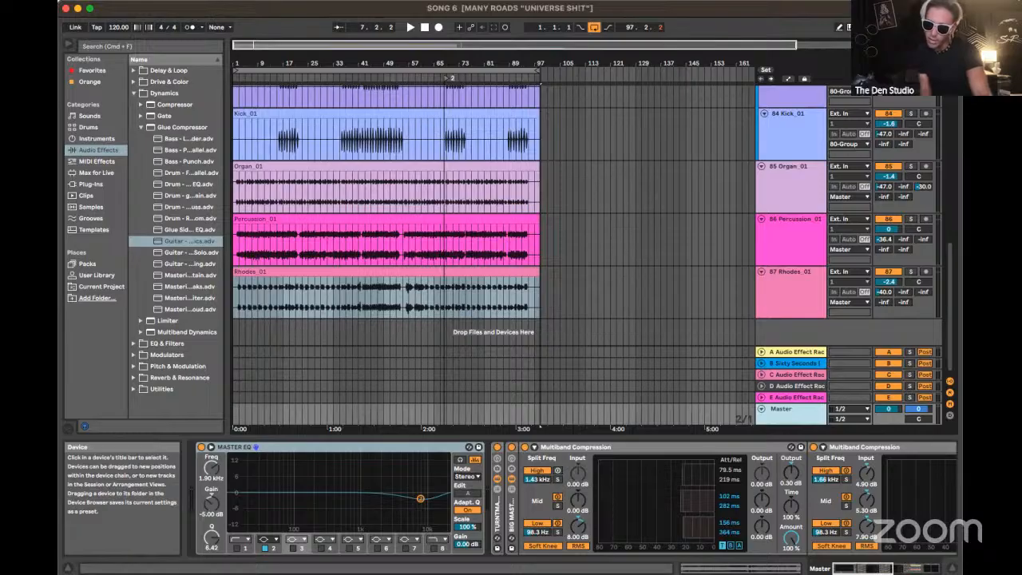
key("super+Tab")
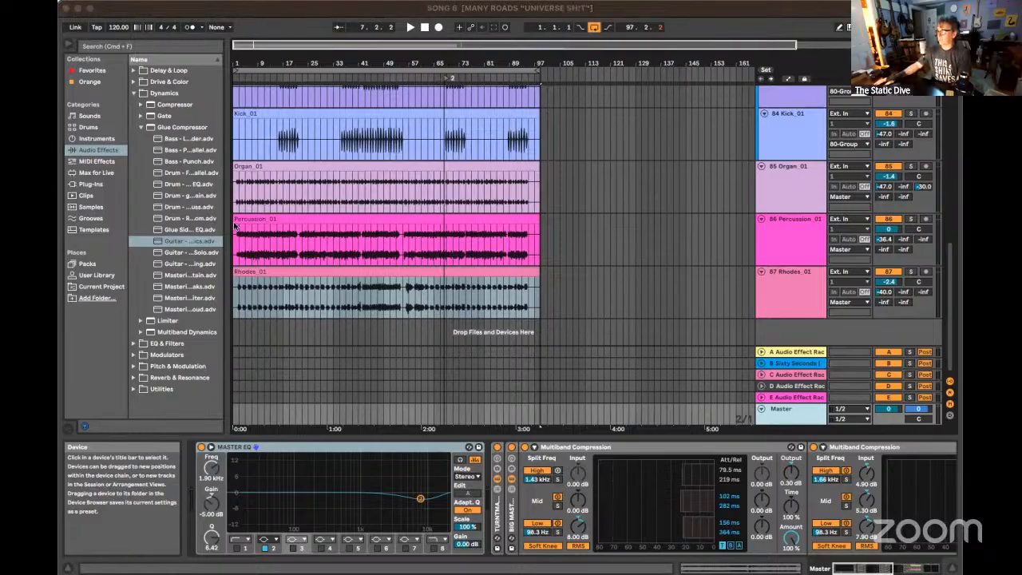
left_click(258, 8)
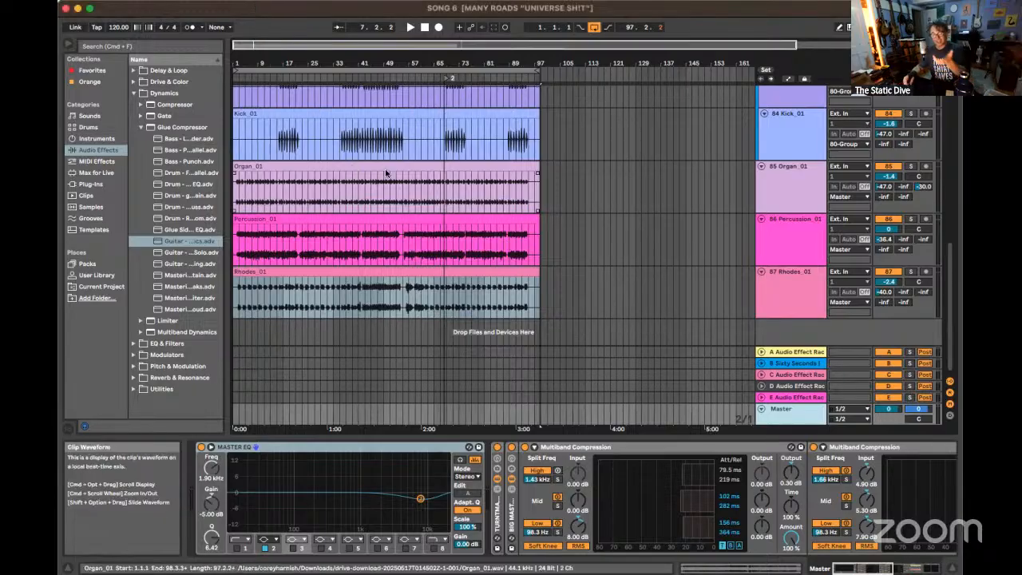
Set the playback start position at bar 5 on the GTR_01 clip
scroll(447, 194, "up", 5)
scroll(447, 194, "up", 5)
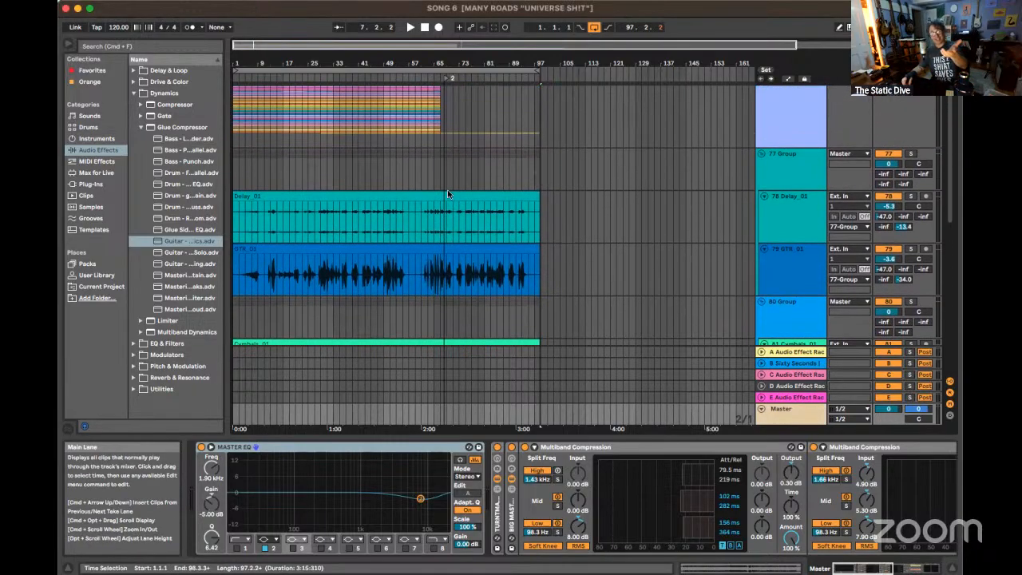
scroll(447, 194, "up", 5)
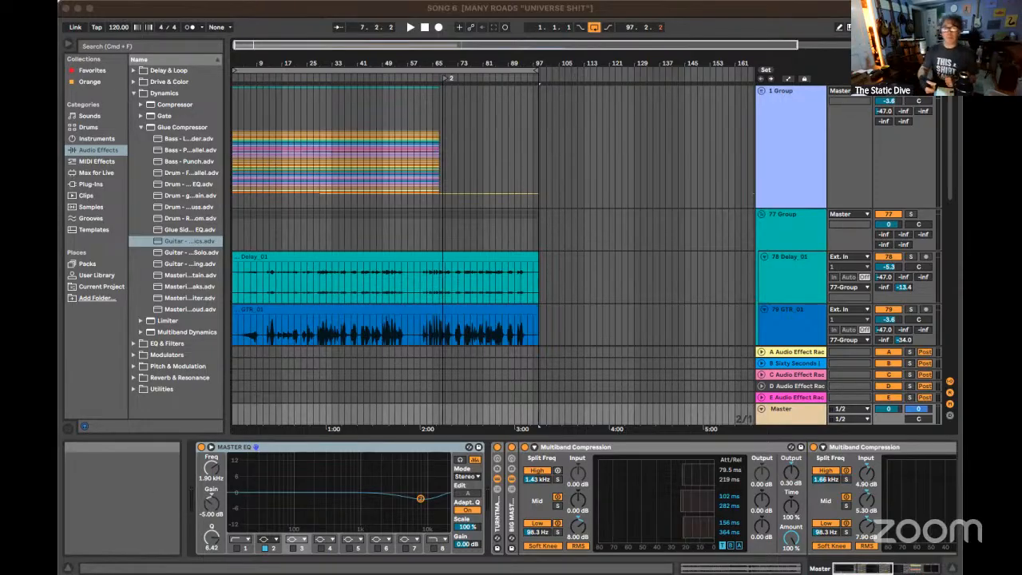
left_click(244, 323)
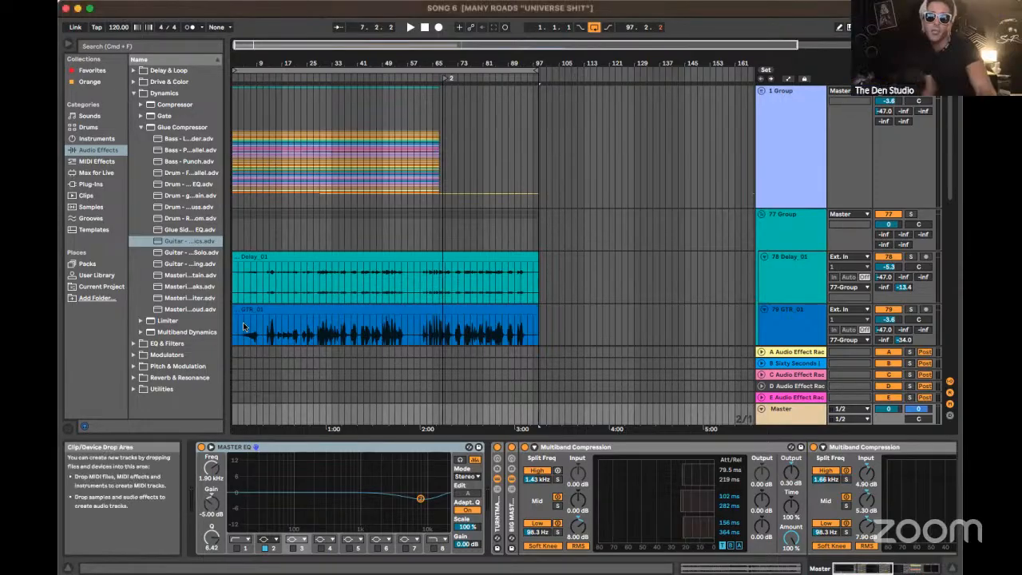
left_click(242, 322)
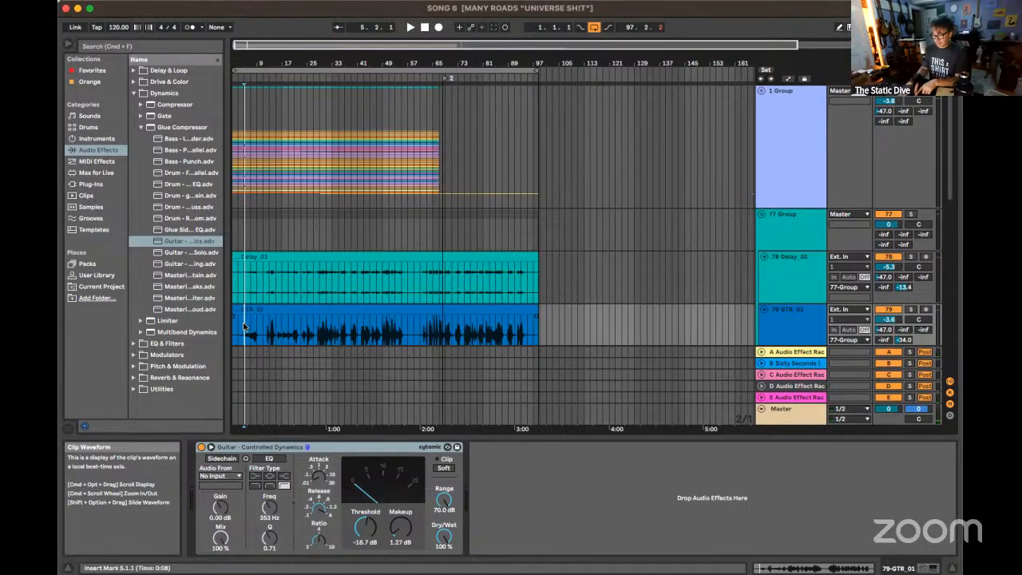
Show the 77 Group's effect chain and audition the Delay_01 track in solo from bar 5, clearing the solo at the end
scroll(244, 325, "down", 3)
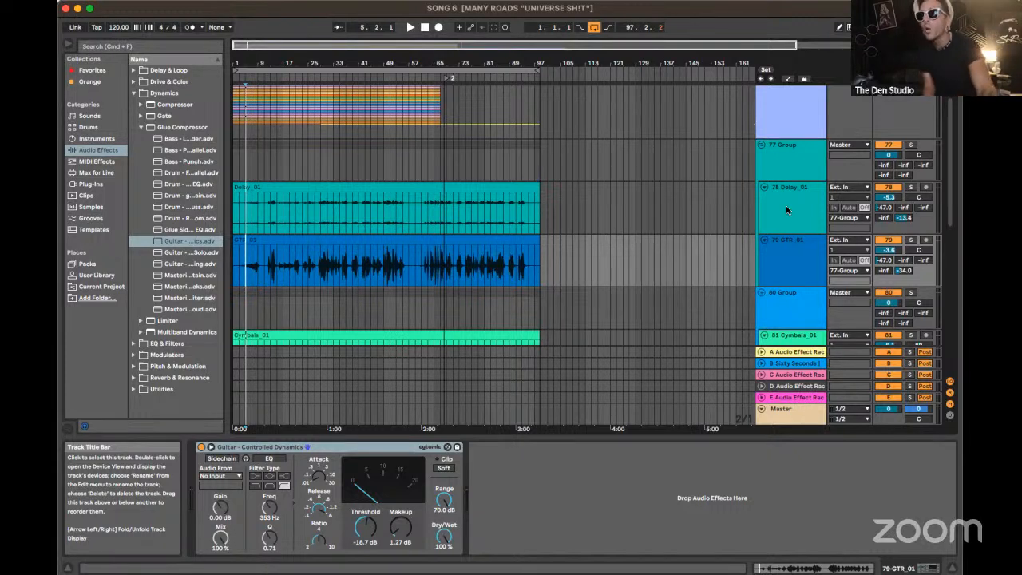
left_click(803, 163)
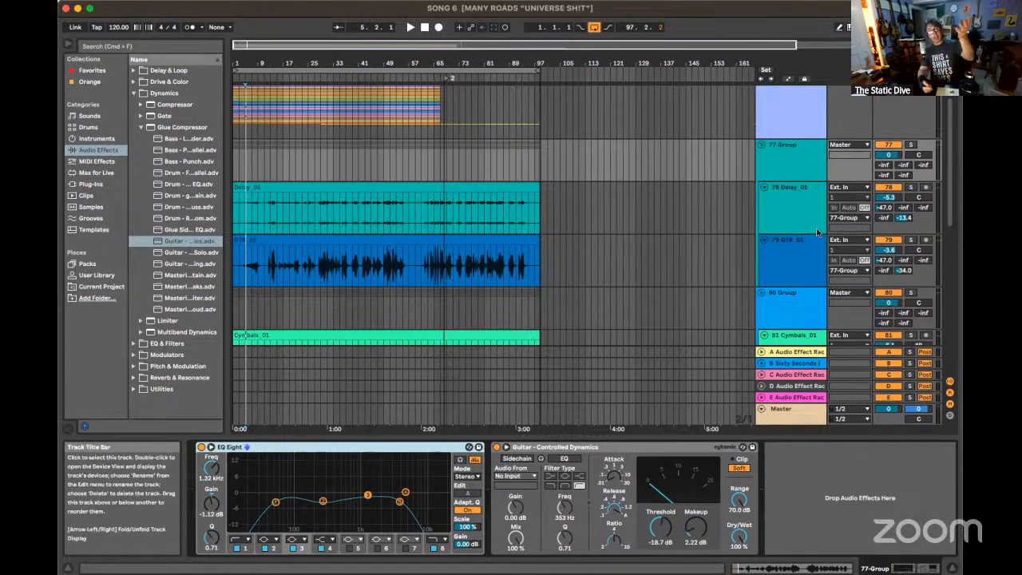
left_click(912, 187)
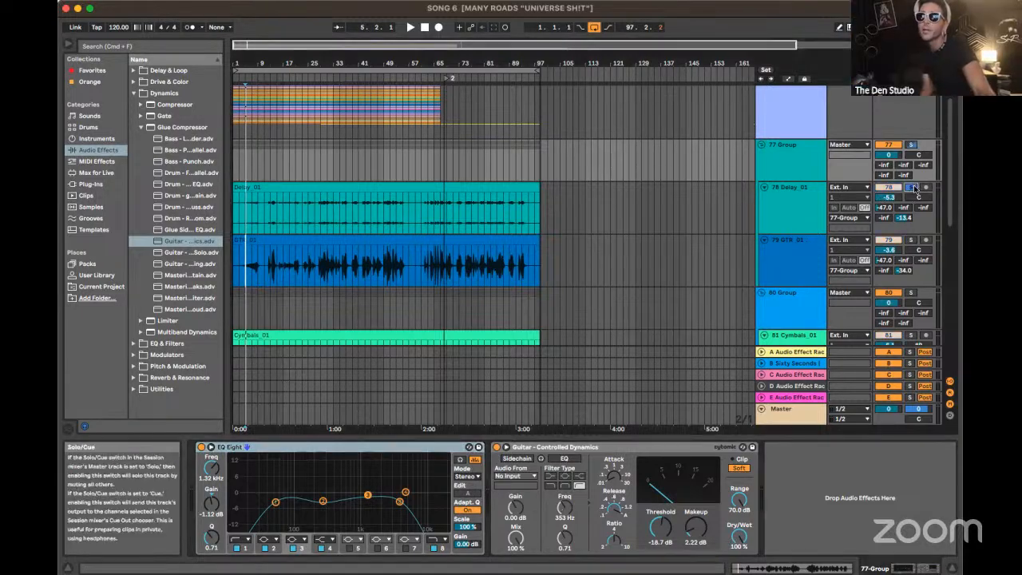
key("space")
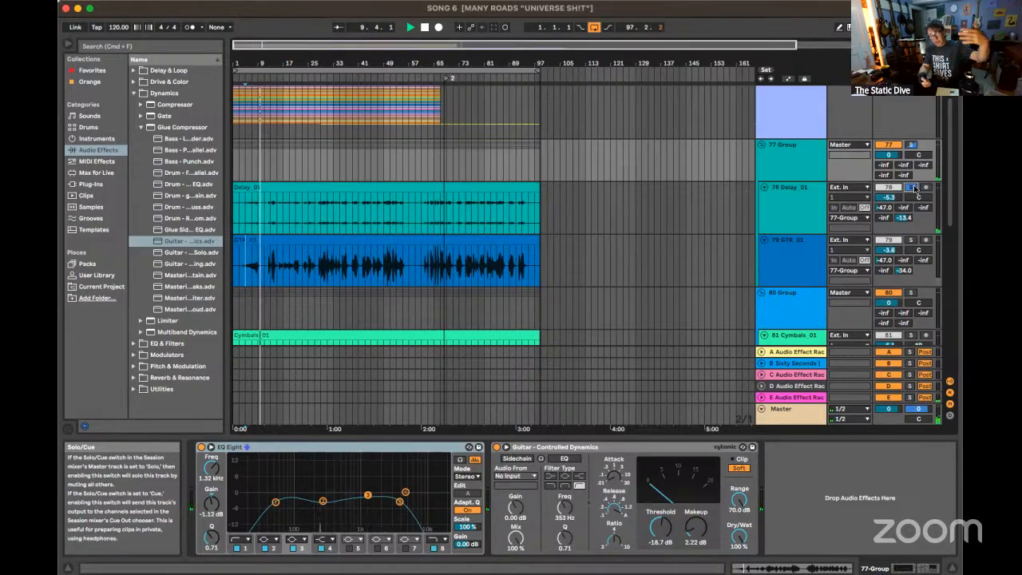
key("space")
left_click(914, 187)
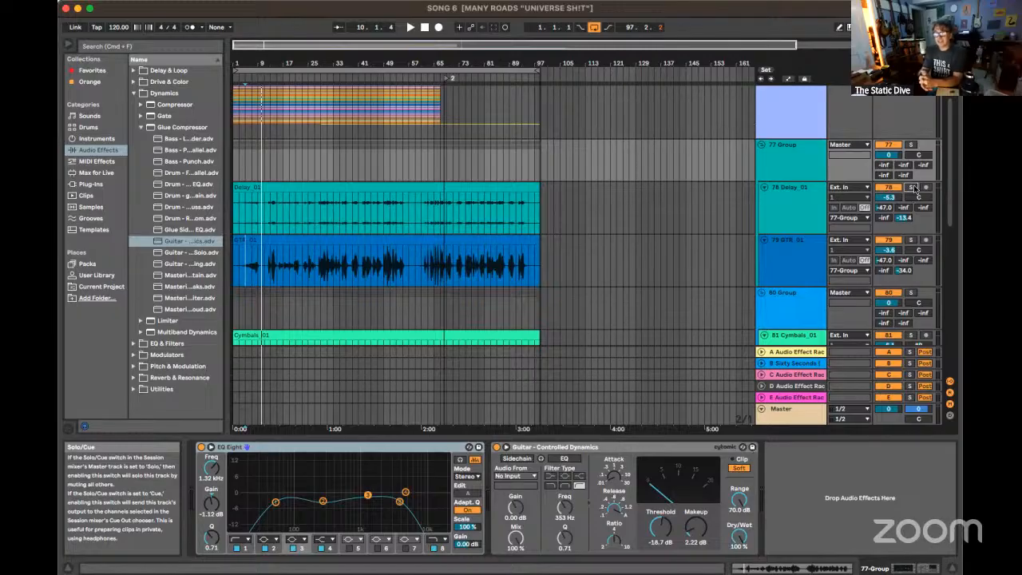
Inspect the effects on the Delay_01 and GTR_01 tracks and on their 77 Group
left_click(798, 210)
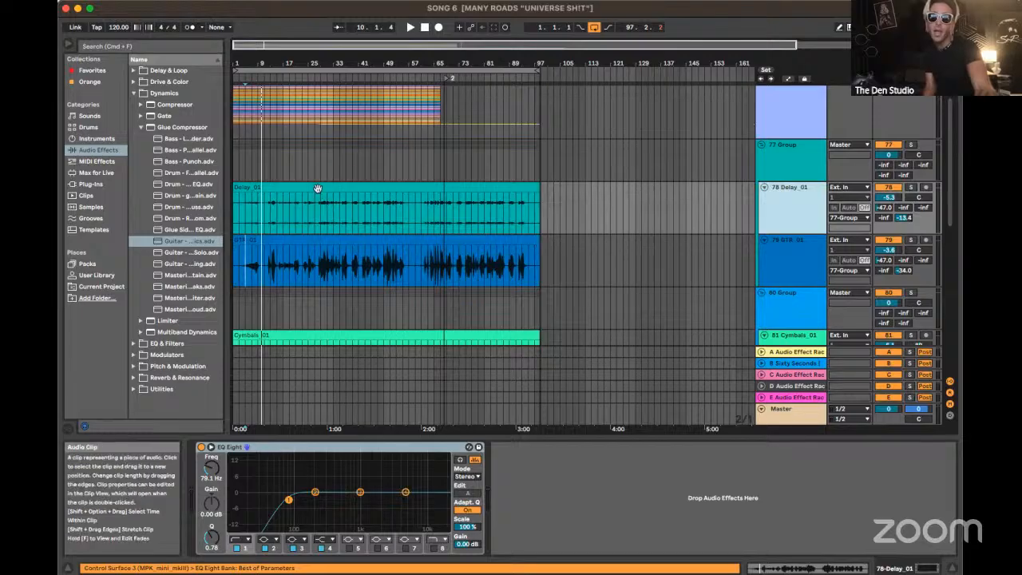
left_click(805, 267)
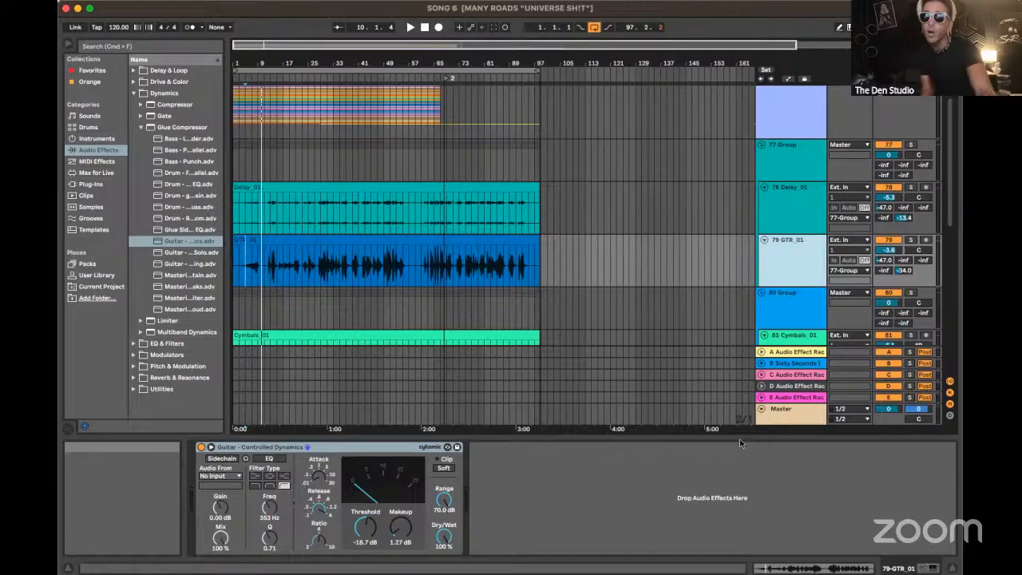
left_click(796, 150)
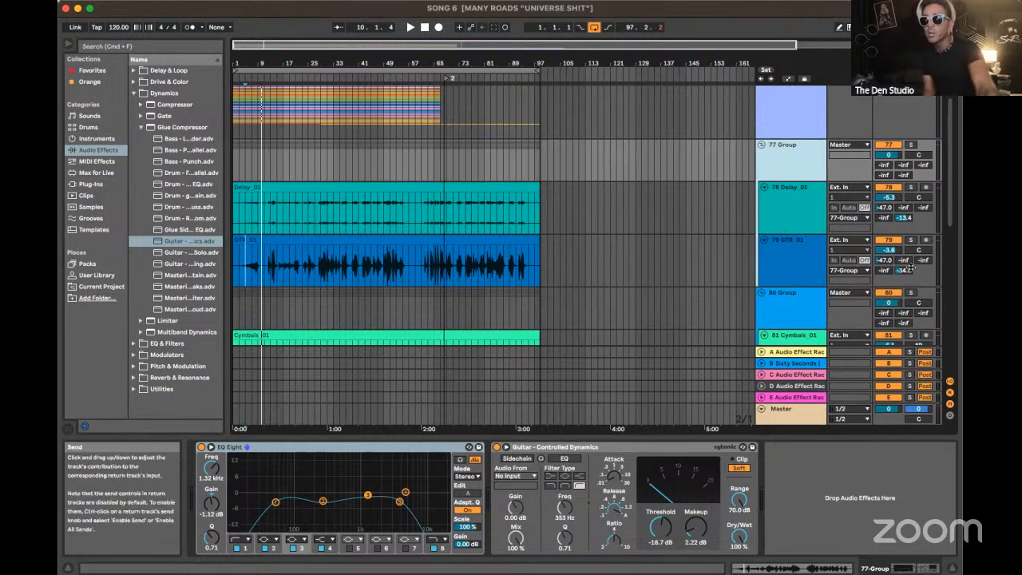
Solo return track E and listen to it from bar 5, and again from bar 29
left_click(798, 396)
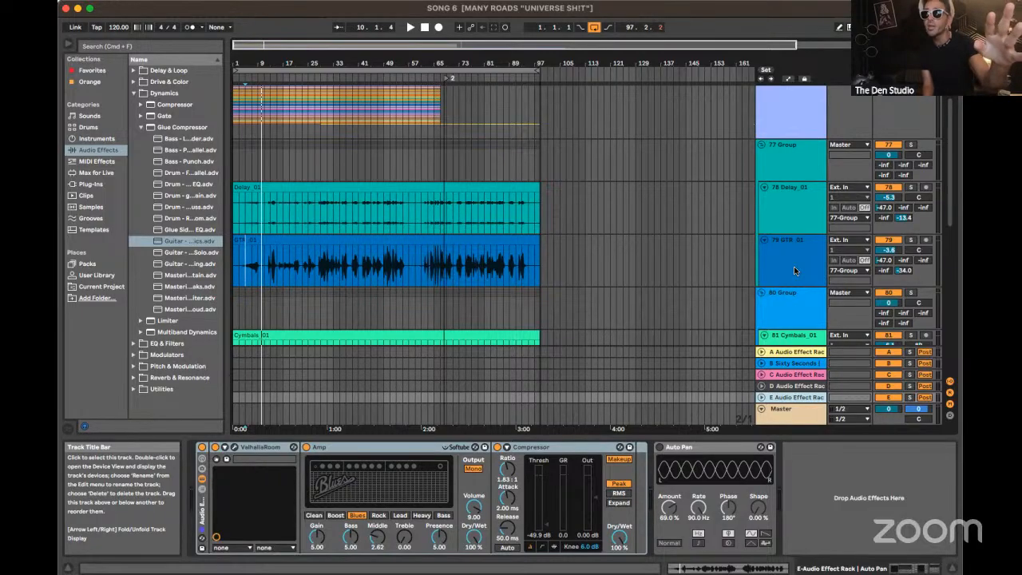
left_click(911, 397)
key("space")
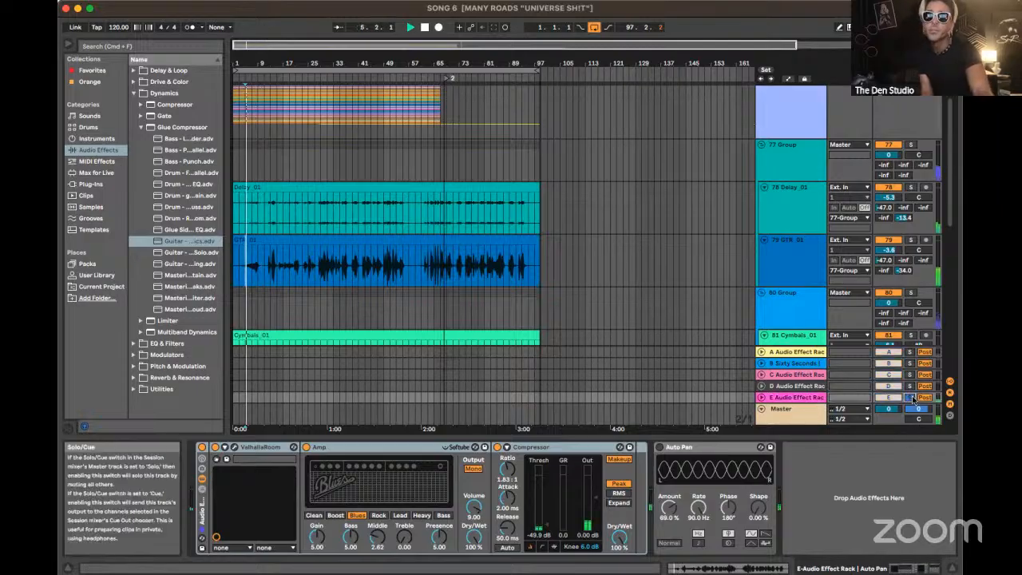
left_click(320, 268)
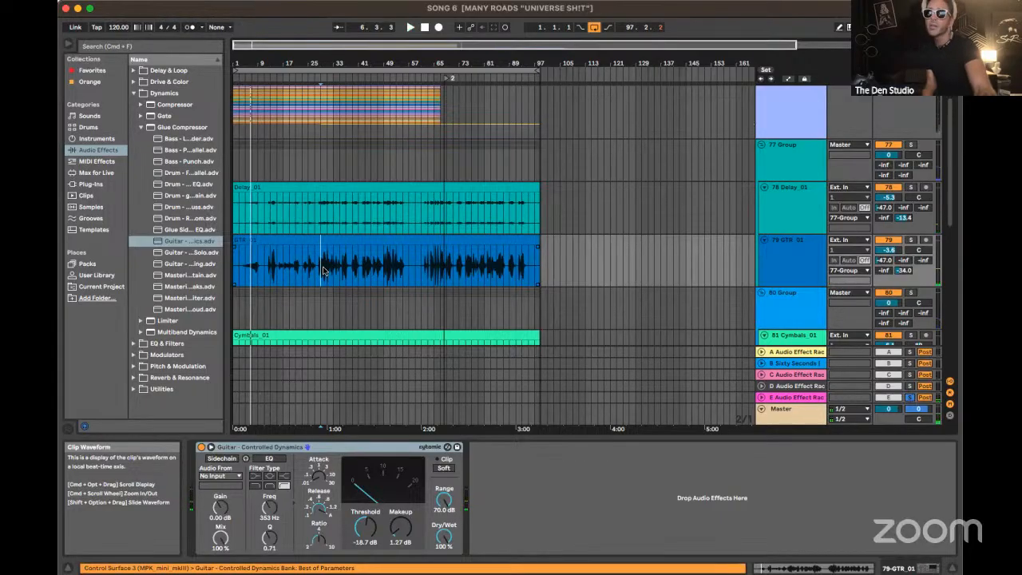
key("space")
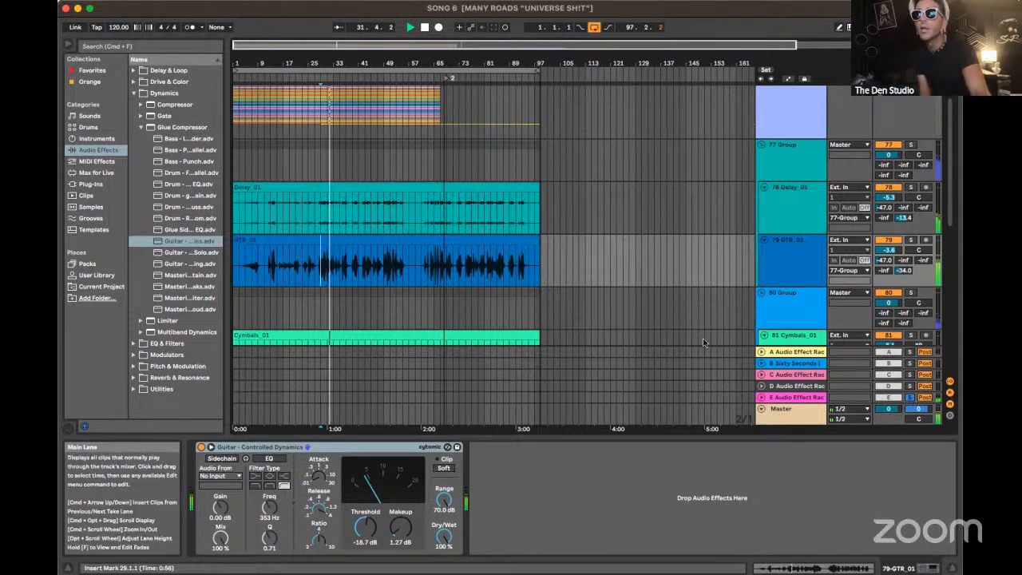
Show return track E's effect rack and examine its Compressor's sidechain section, leaving that section collapsed
left_click(784, 398)
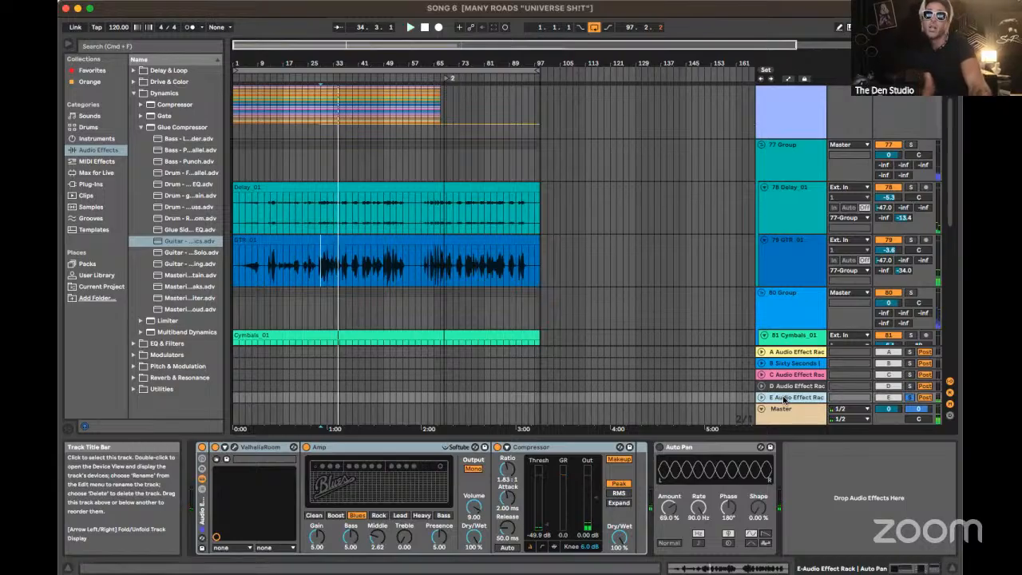
left_click(507, 448)
left_click(507, 448)
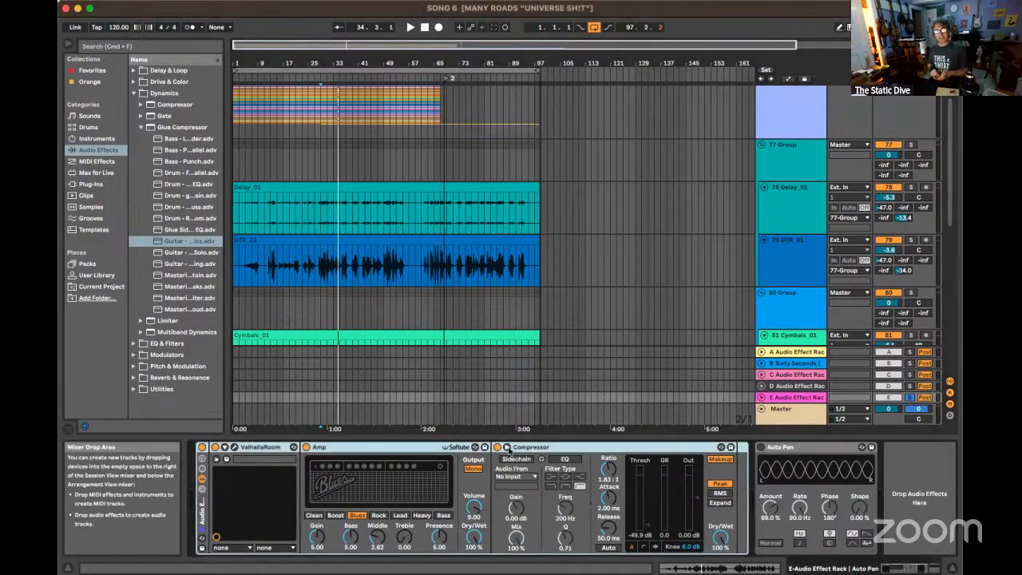
left_click(506, 448)
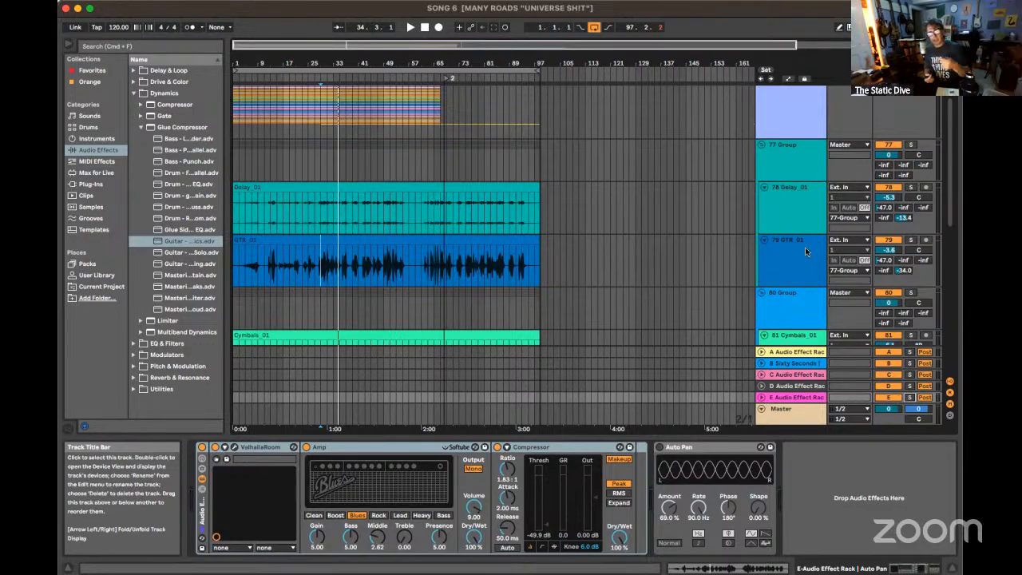
Solo the GTR_01 track briefly and show the device chain of the 80 Group
left_click(912, 240)
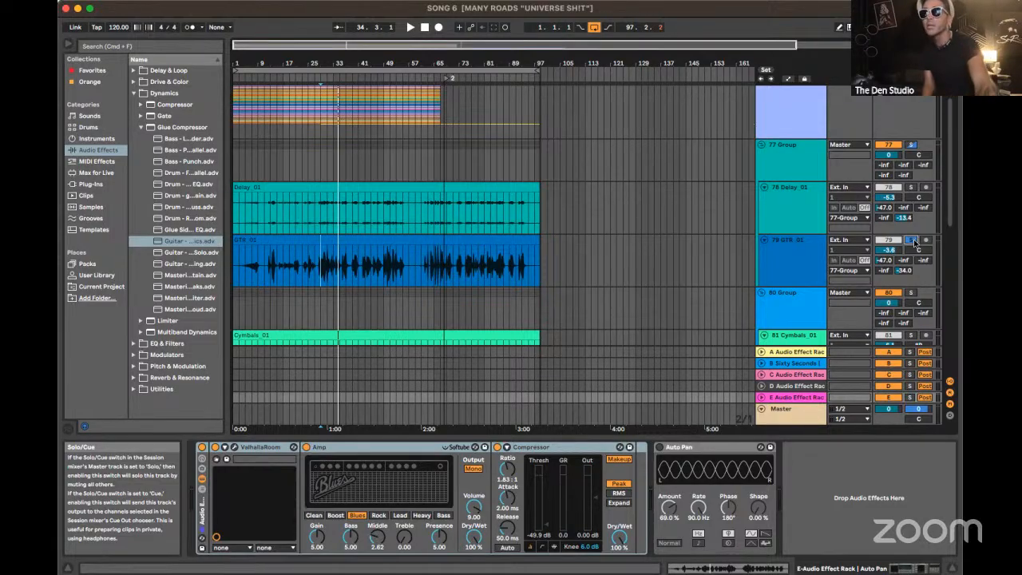
scroll(727, 251, "down", 1)
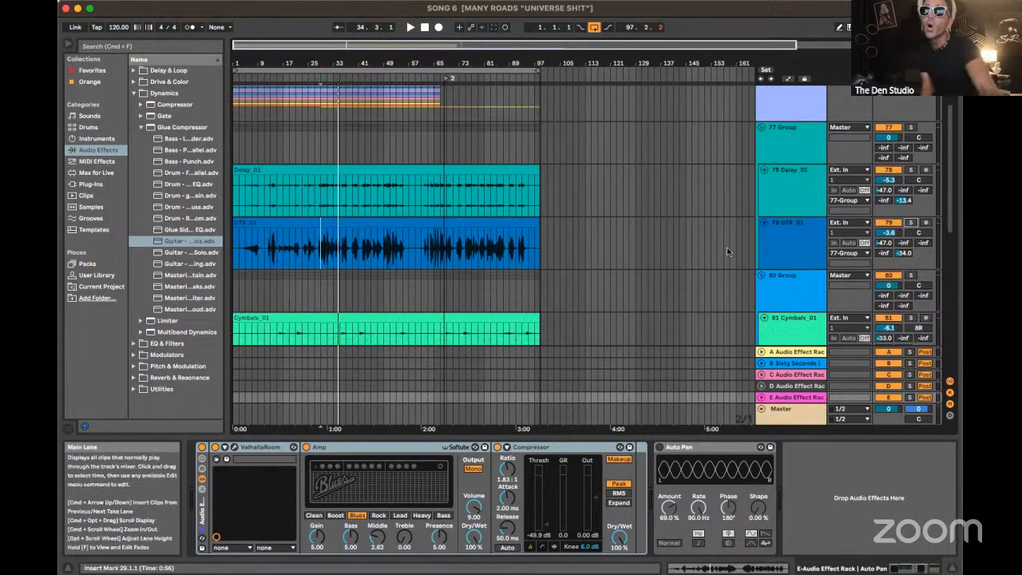
scroll(726, 251, "down", 5)
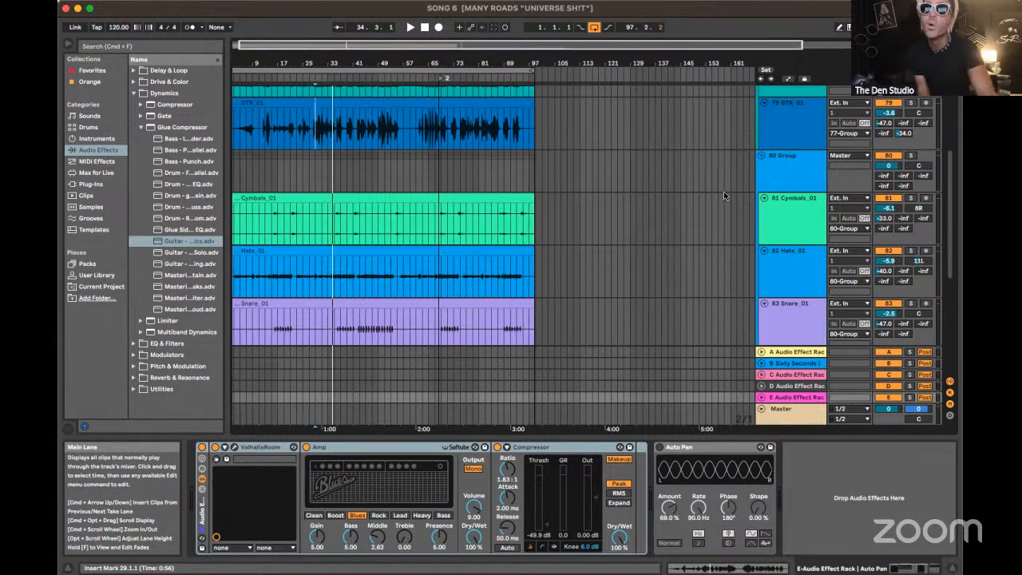
left_click(785, 178)
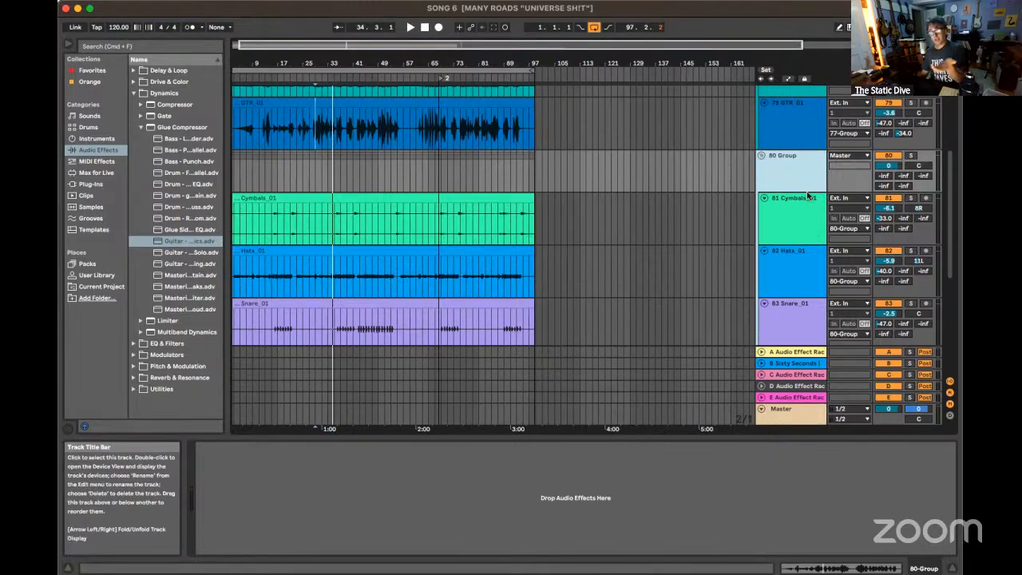
Select the arrangement's loop region, play the full mix from bar 1, and show the Master track's effect chain
left_click(506, 71)
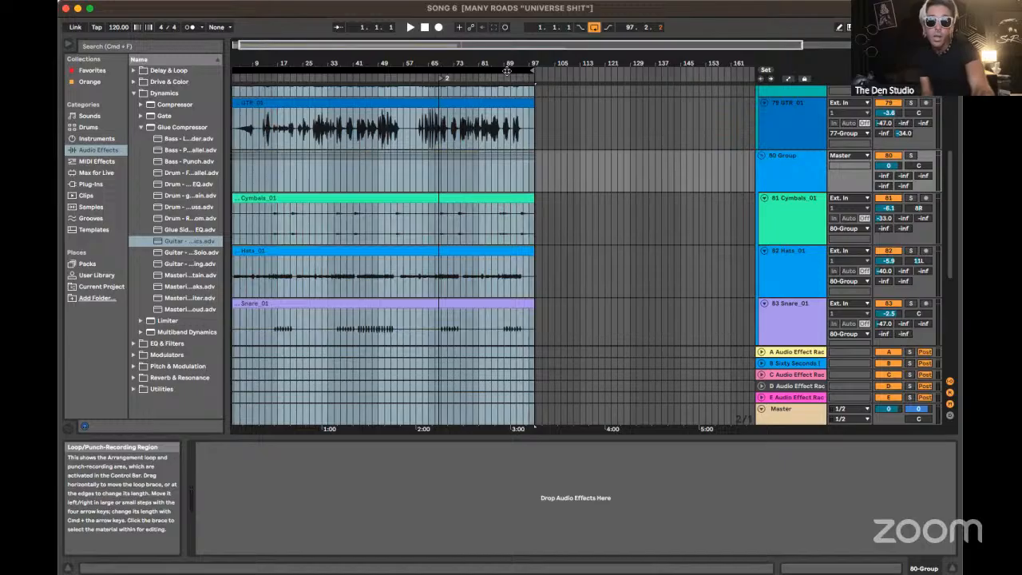
key("space")
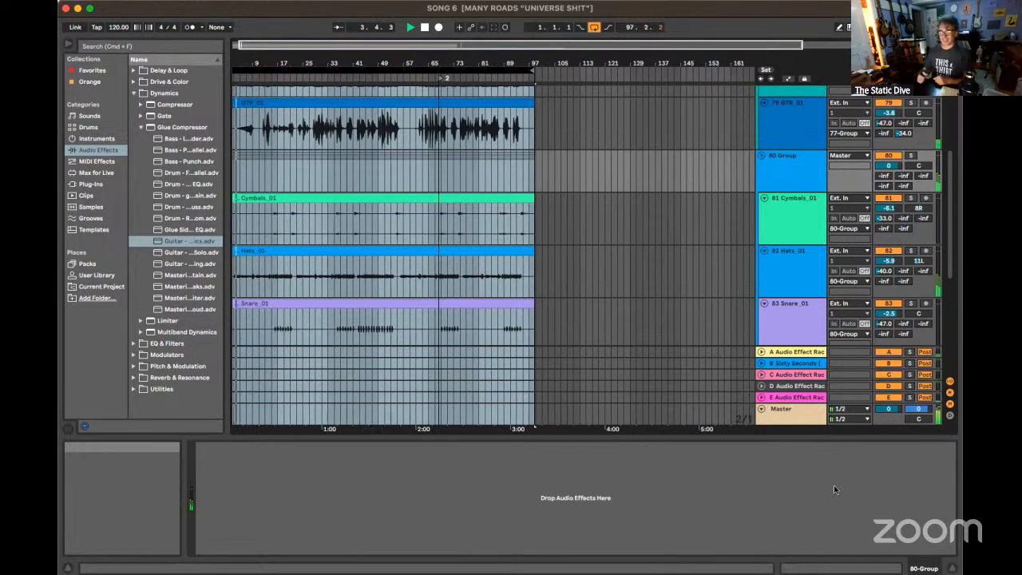
left_click(793, 418)
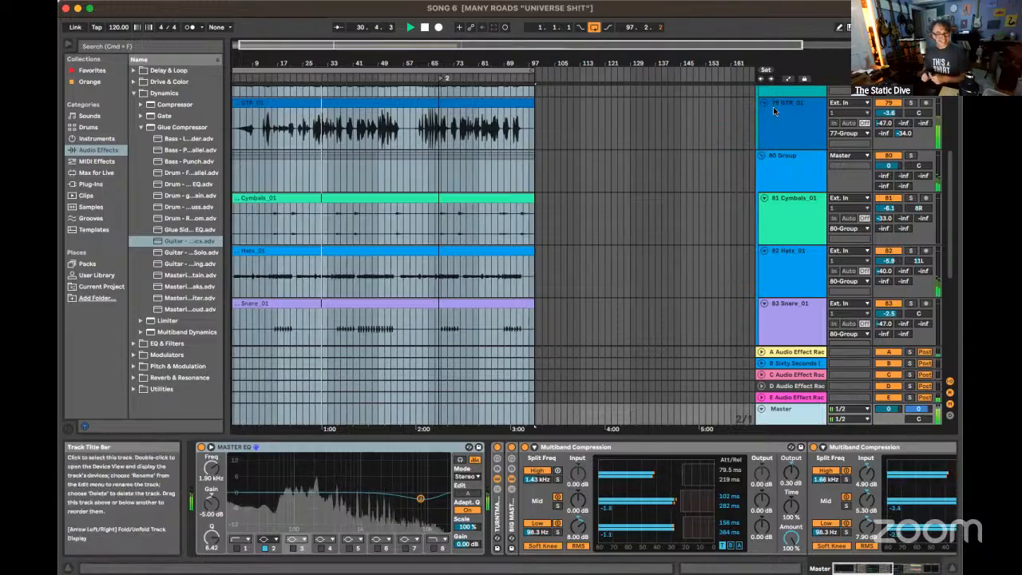
Show the device chains of the GTR_01 track, the 80 Group, and the Cymbals_01 and Hats_01 tracks while the mix plays
left_click(782, 127)
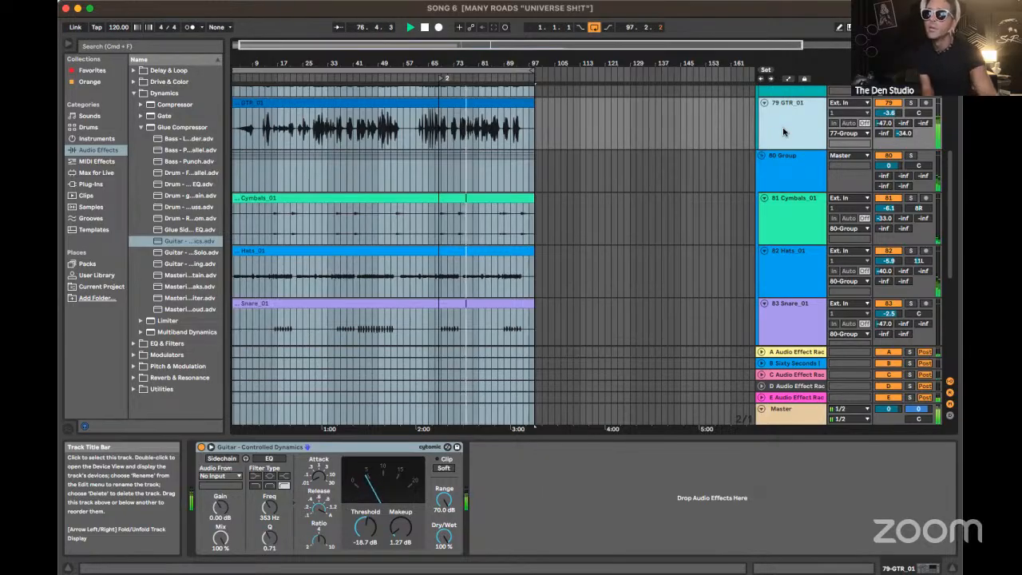
left_click(784, 166)
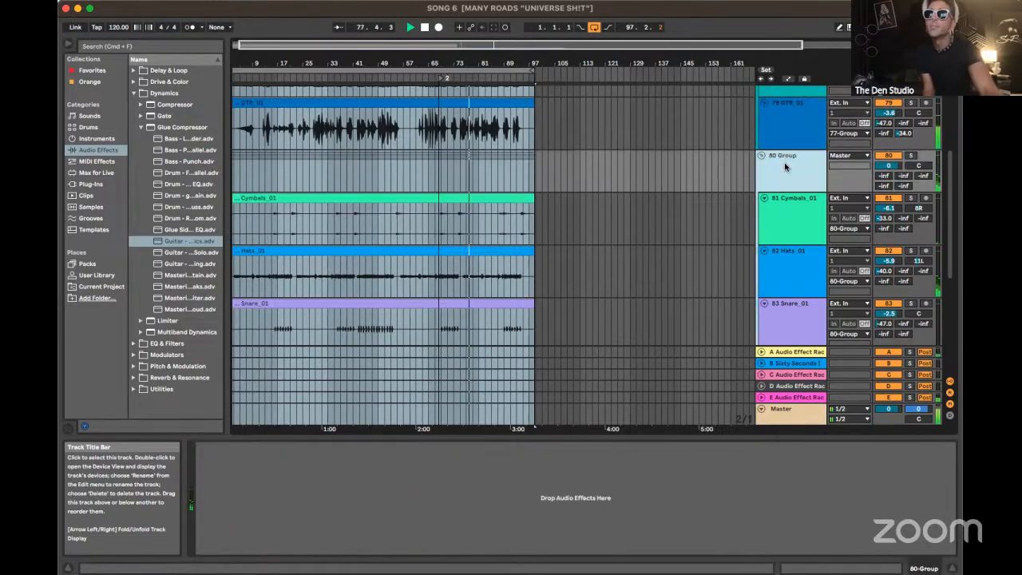
left_click(794, 209)
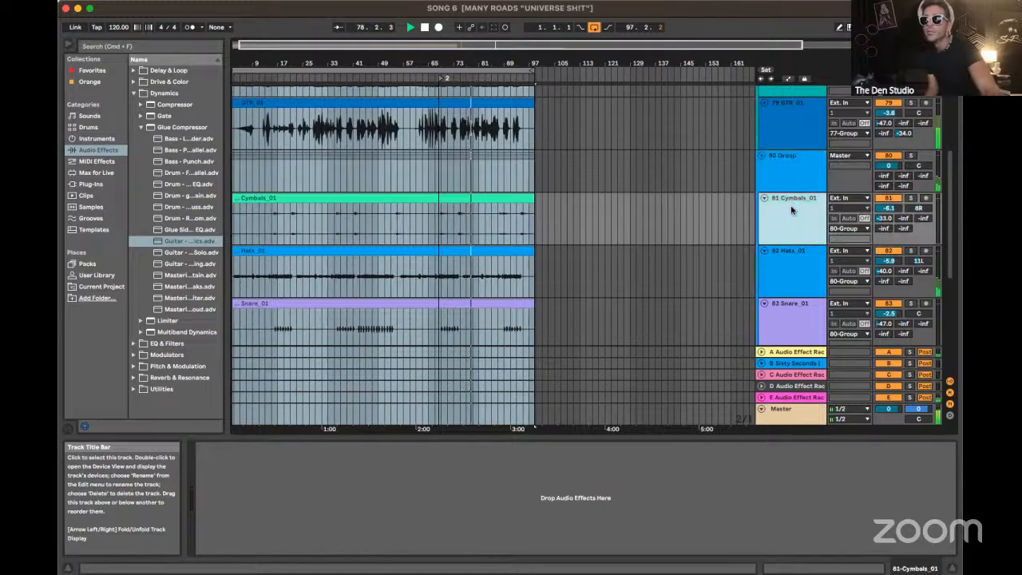
left_click(793, 273)
Inspect the EQ Eight on the Snare_01 and Kick_01 tracks, returning to the Snare_01 chain
scroll(793, 273, "down", 3)
left_click(794, 274)
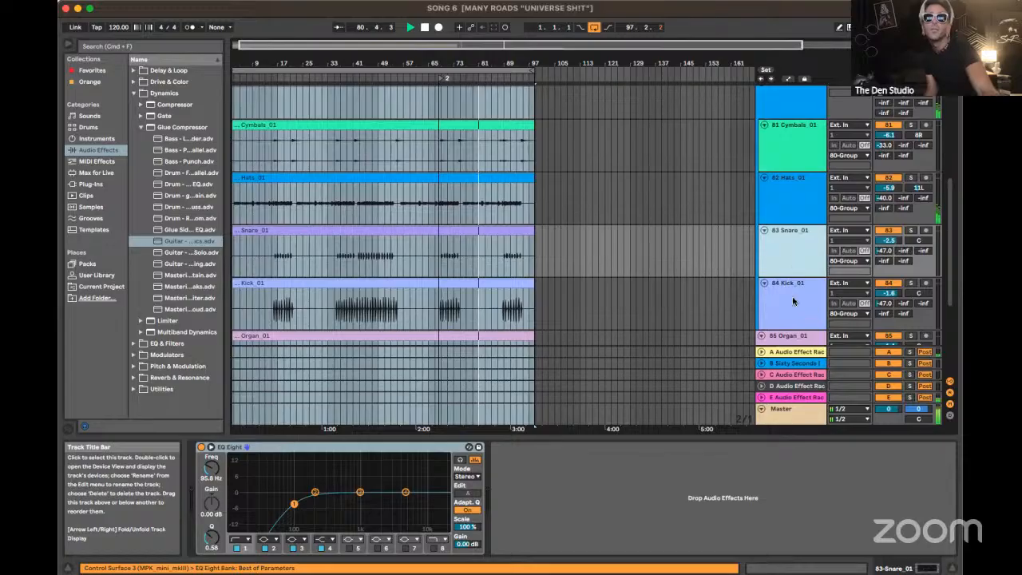
left_click(793, 301)
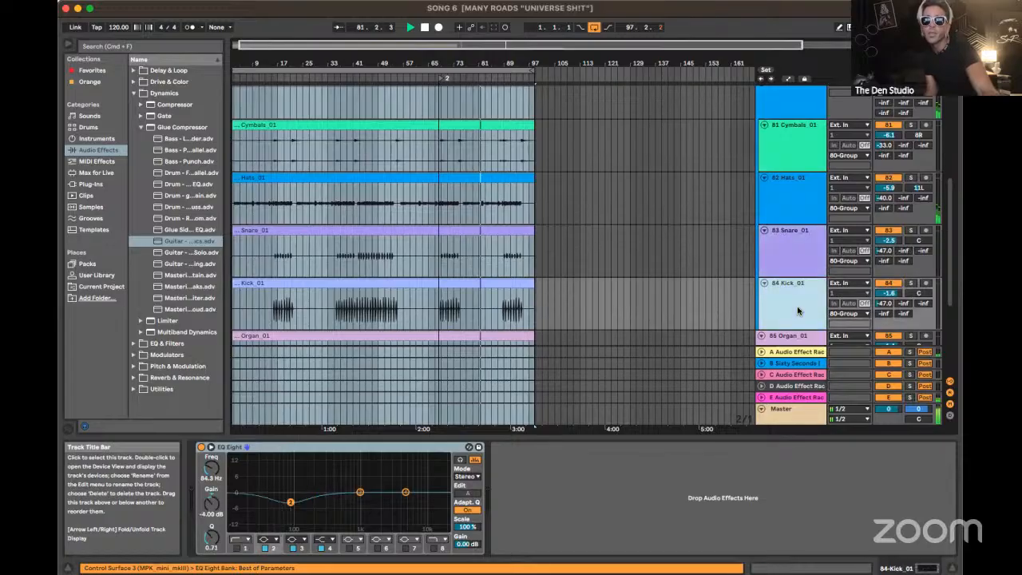
left_click(790, 243)
scroll(789, 244, "down", 2)
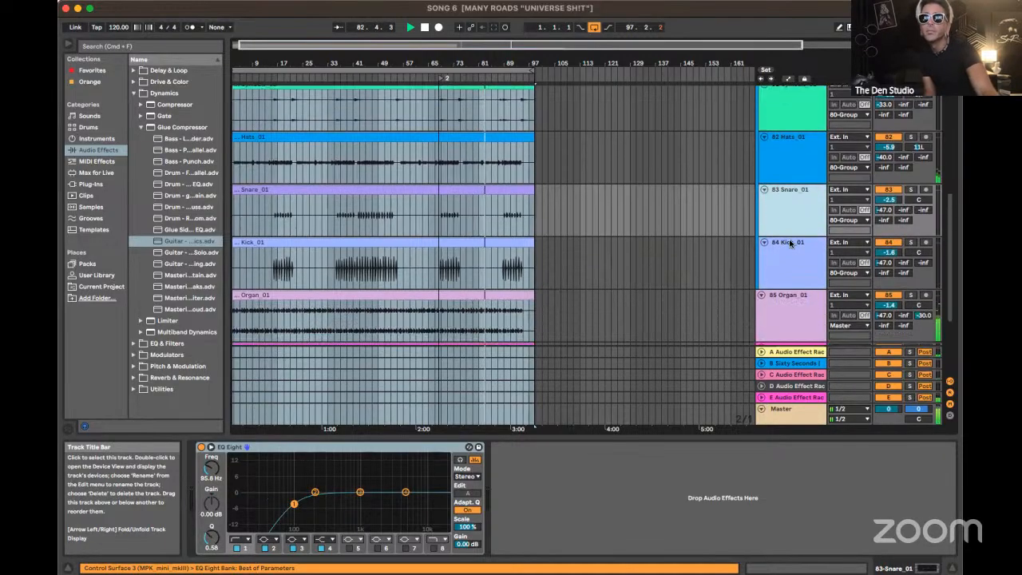
Show the device chains of the Organ_01, Percussion_01 and Rhodes_01 tracks, ending on Percussion_01
scroll(789, 244, "down", 2)
left_click(803, 288)
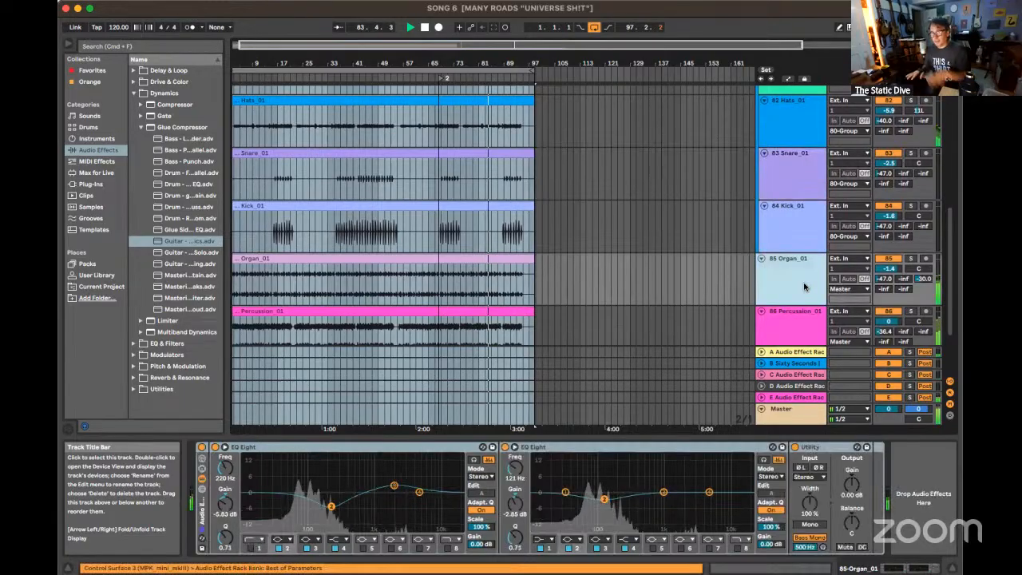
left_click(800, 334)
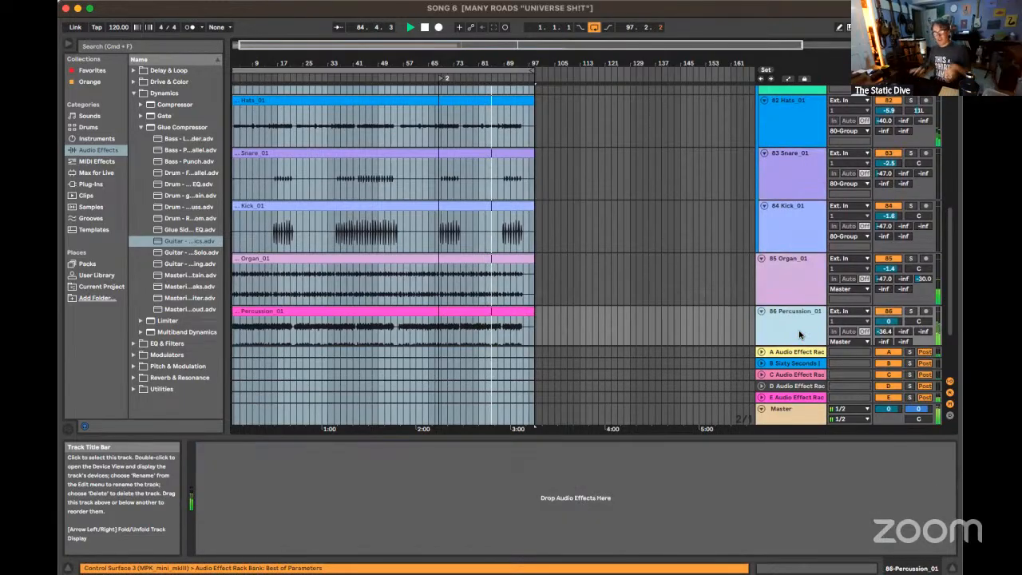
scroll(800, 334, "down", 2)
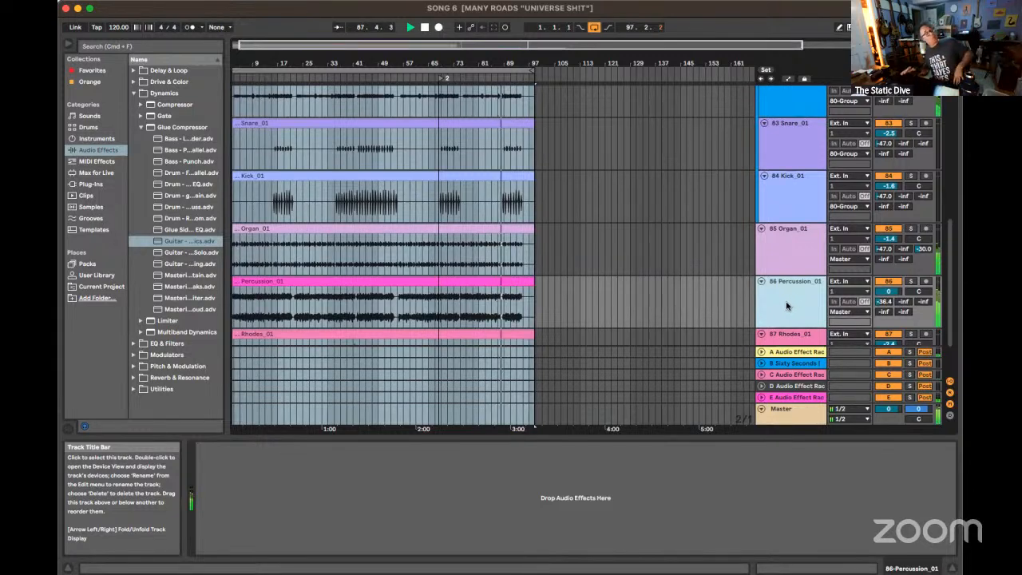
scroll(785, 306, "down", 3)
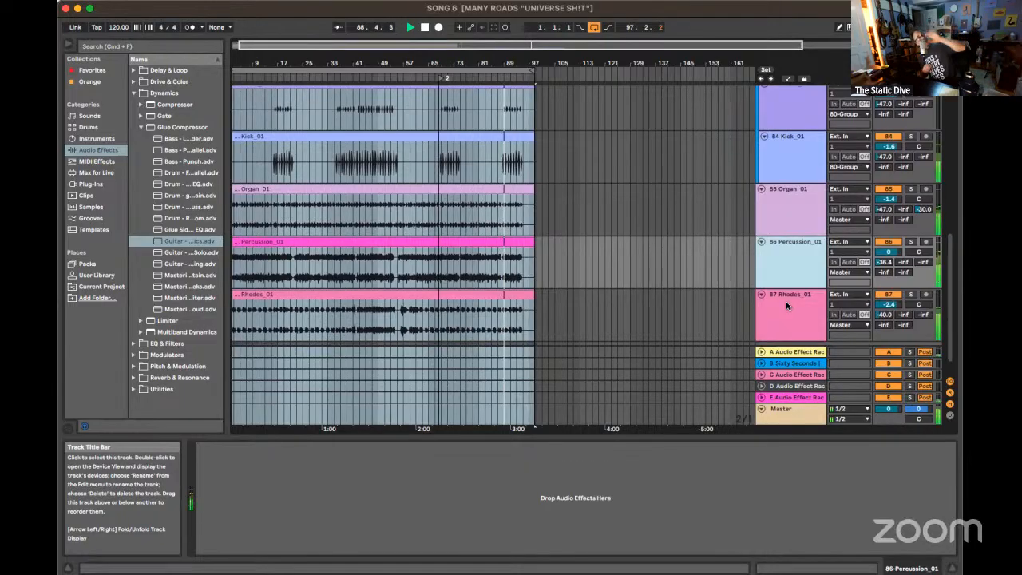
left_click(786, 305)
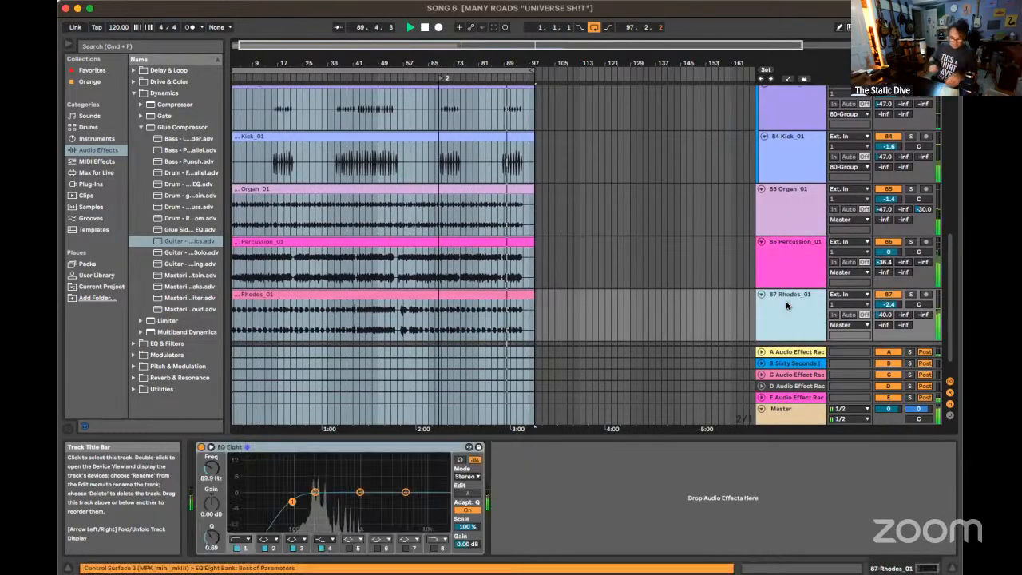
scroll(785, 303, "down", 2)
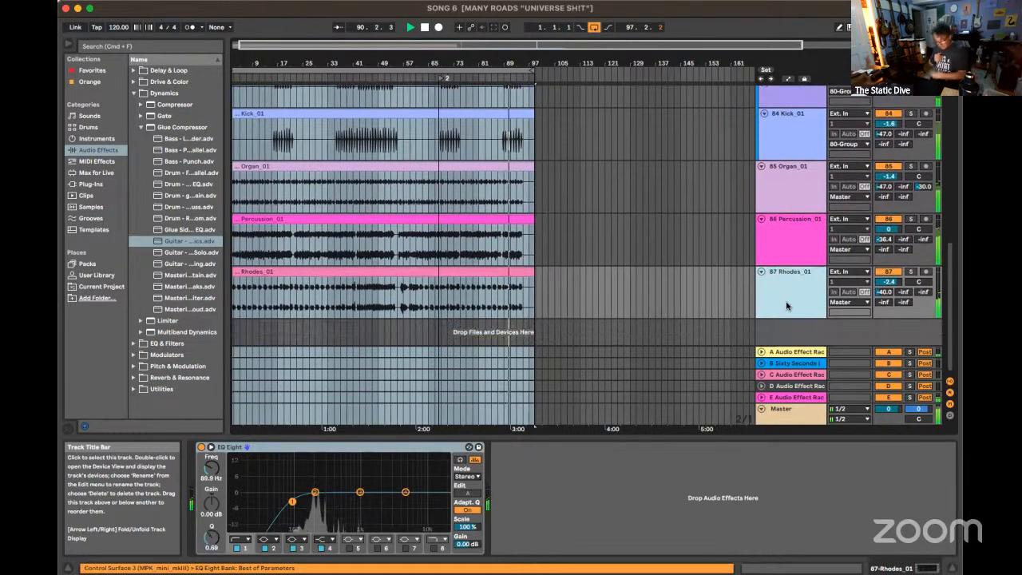
left_click(784, 247)
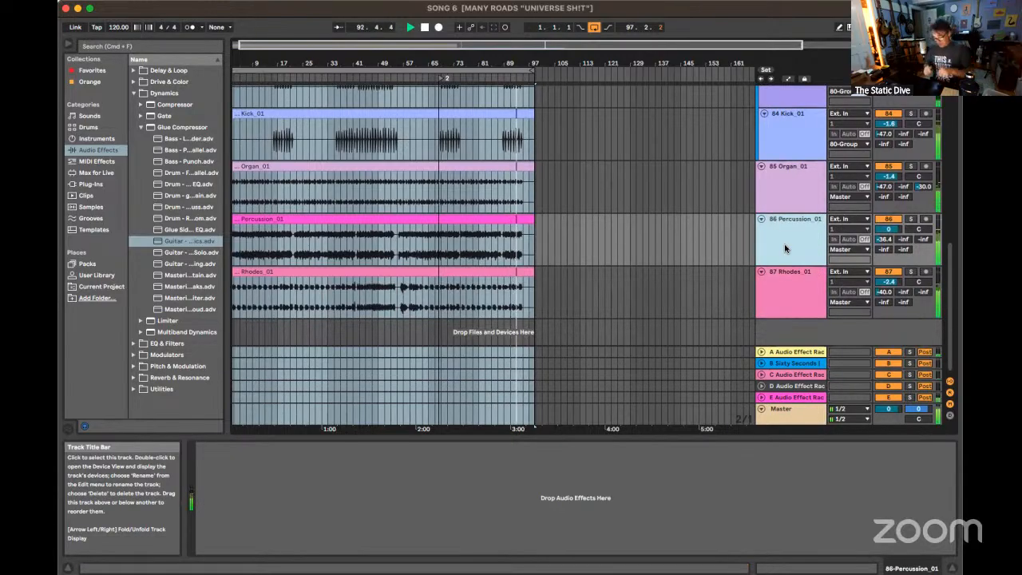
Stop playback of the full mix and look over the guitar and drum group tracks
scroll(783, 247, "up", 10)
scroll(785, 248, "up", 8)
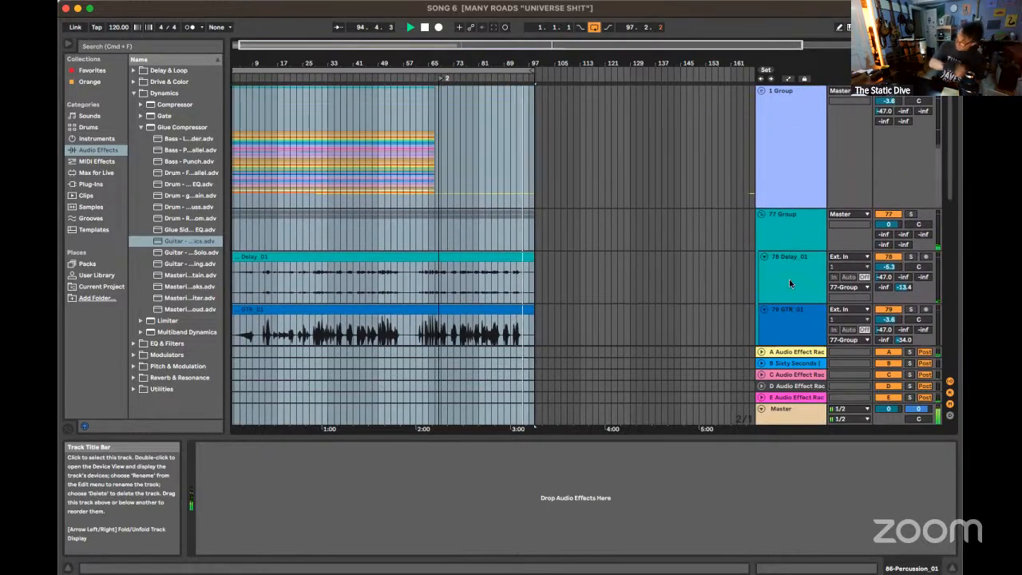
scroll(789, 277, "down", 2)
key("space")
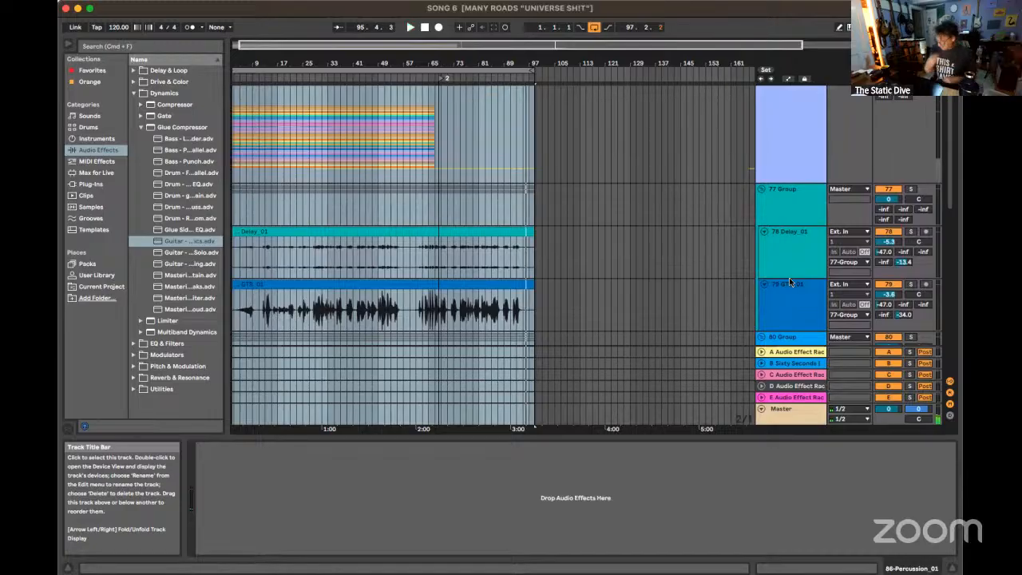
scroll(653, 276, "down", 5)
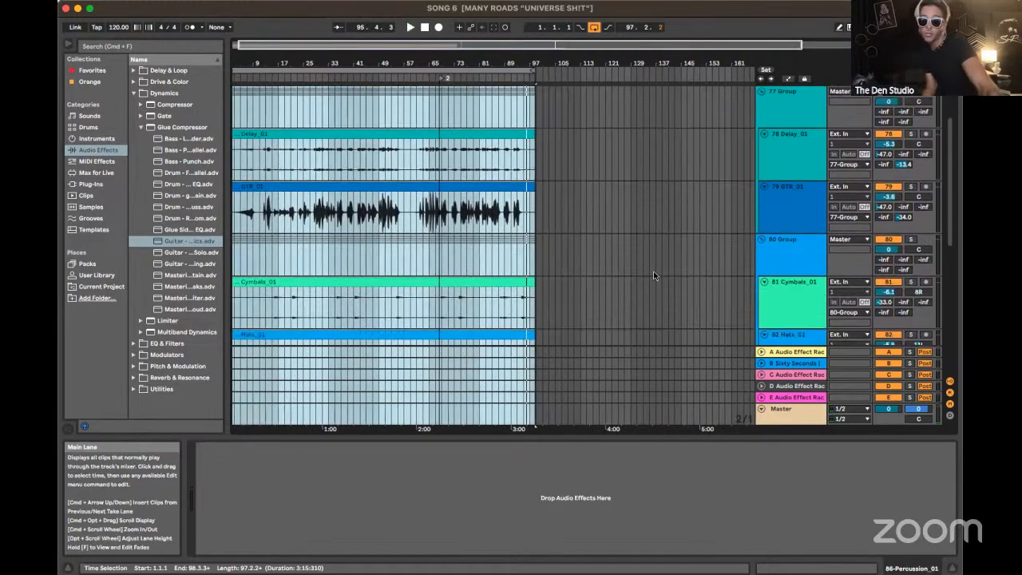
scroll(653, 271, "up", 1)
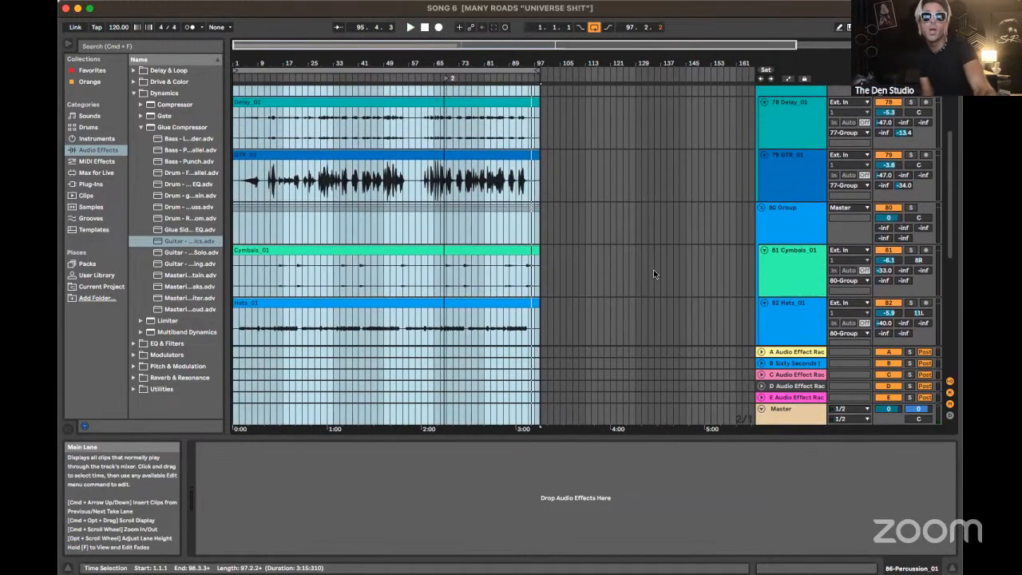
Show the Cymbals_01 track's device chain and the Kick_01 track's EQ Eight
left_click(784, 279)
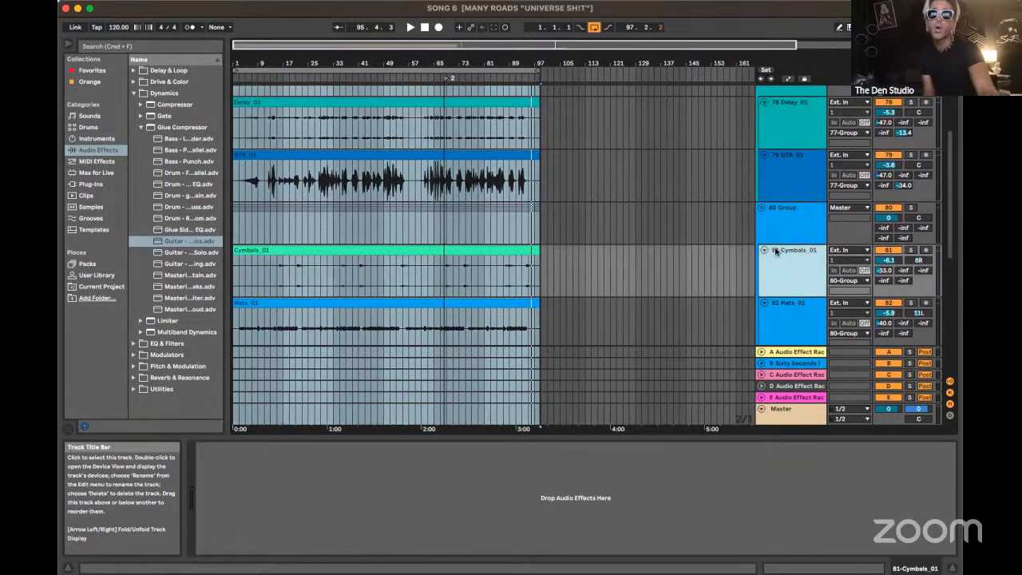
scroll(805, 320, "down", 5)
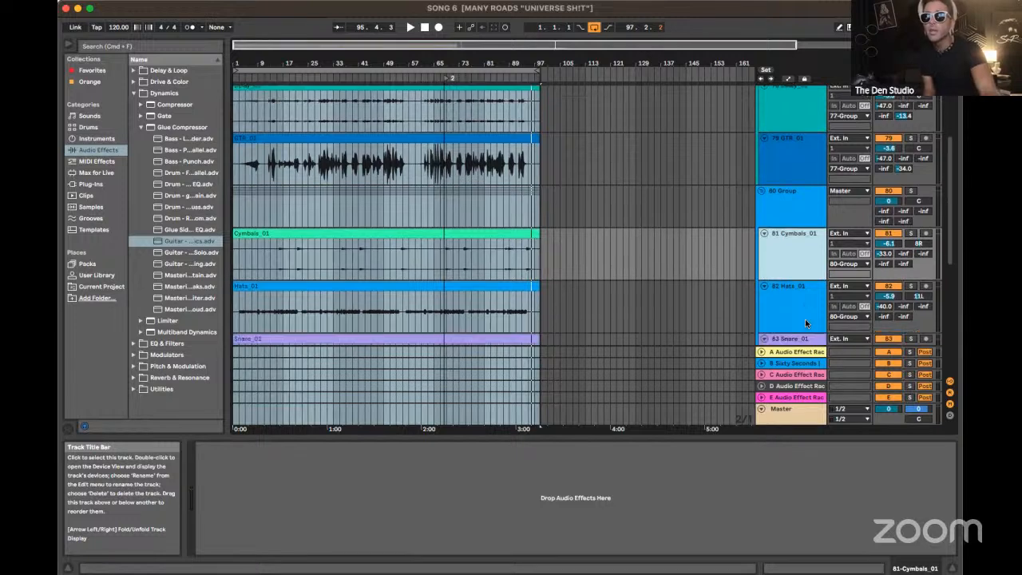
scroll(805, 319, "up", 2)
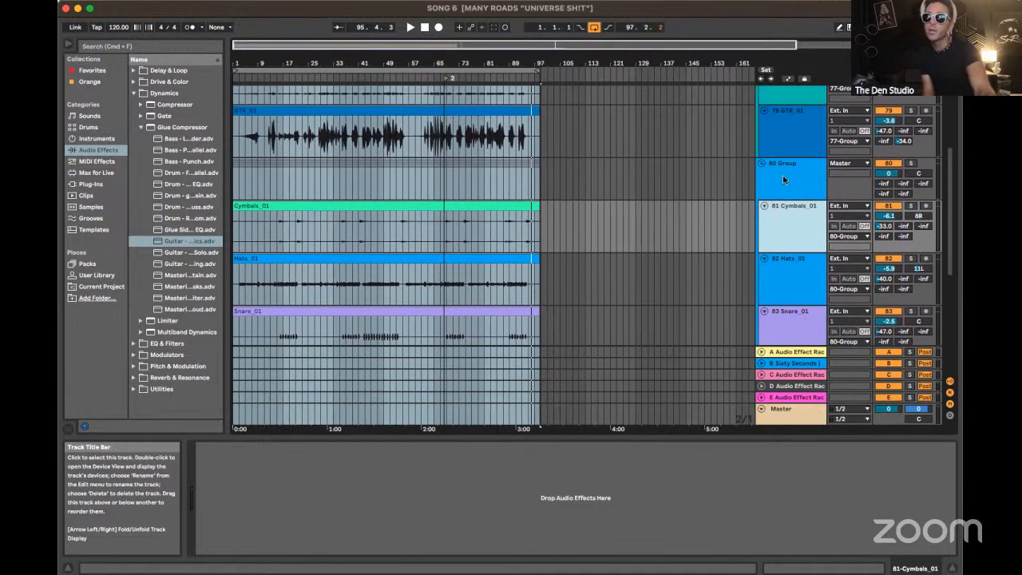
scroll(800, 299, "down", 5)
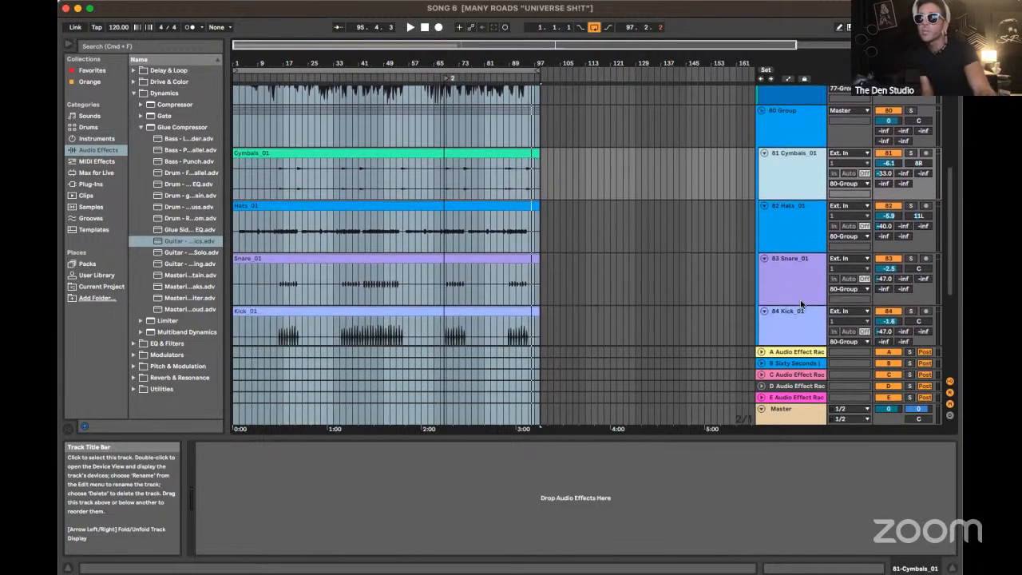
left_click(800, 299)
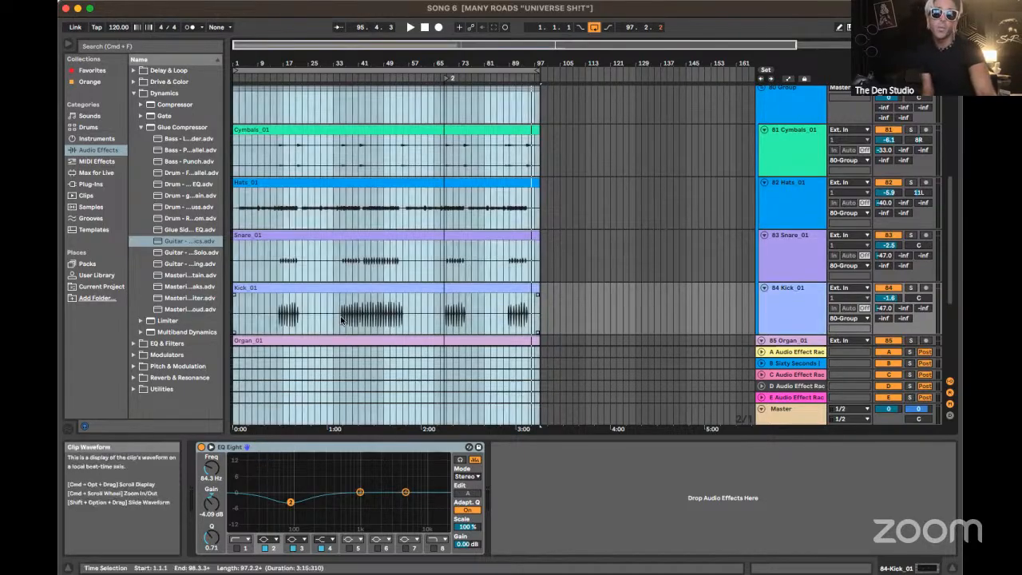
Play the mix briefly from bar 35, where the long kick section of Kick_01 begins, and stop
left_click(340, 315)
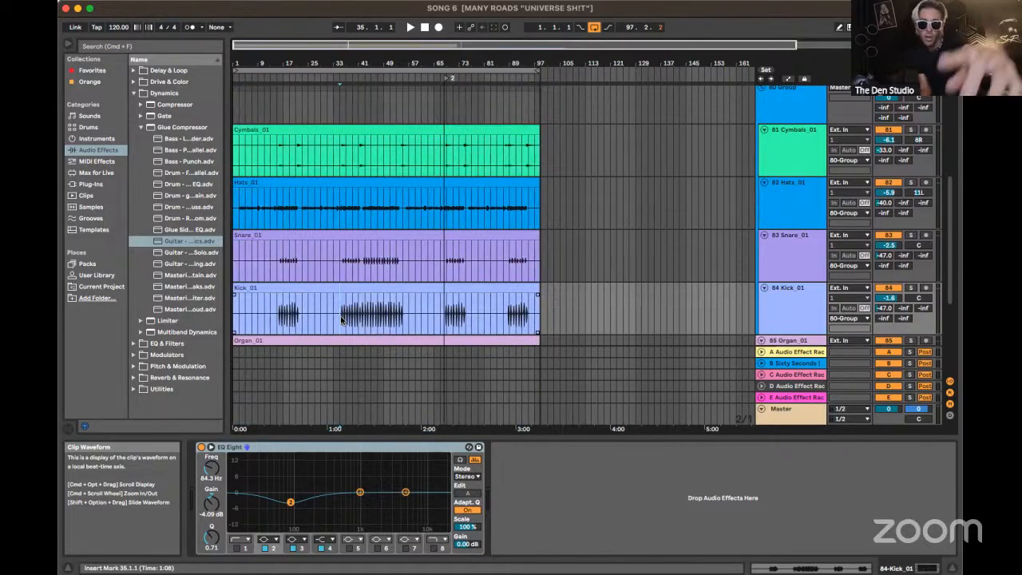
key("space")
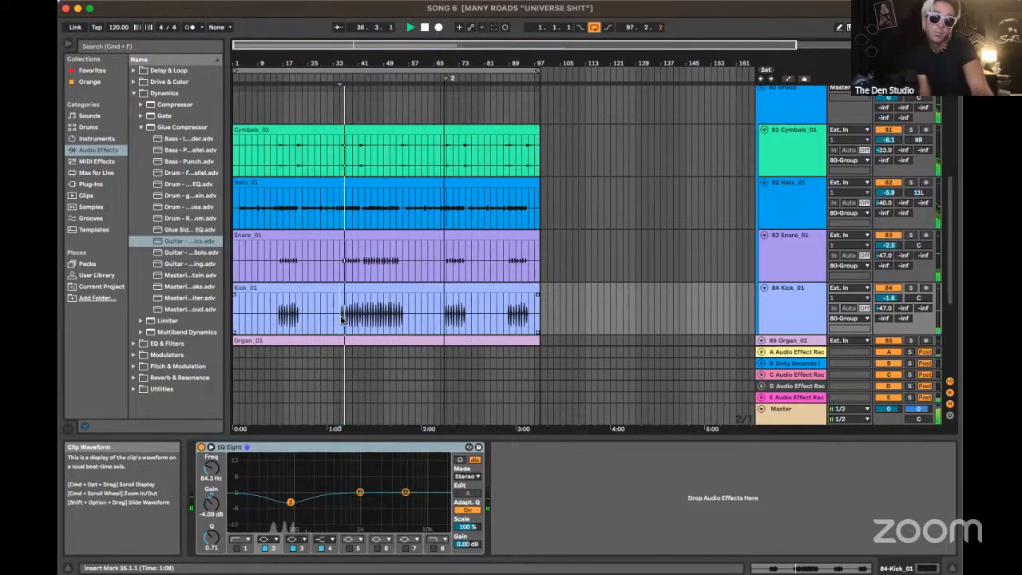
key("space")
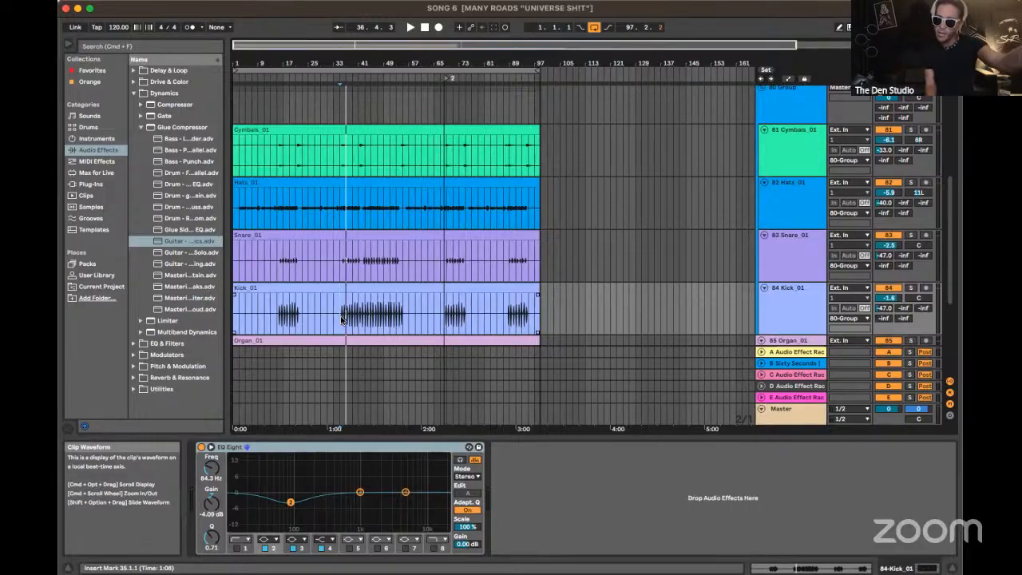
Fold the 80 Group's drum tracks and unfold them again
scroll(341, 320, "up", 1)
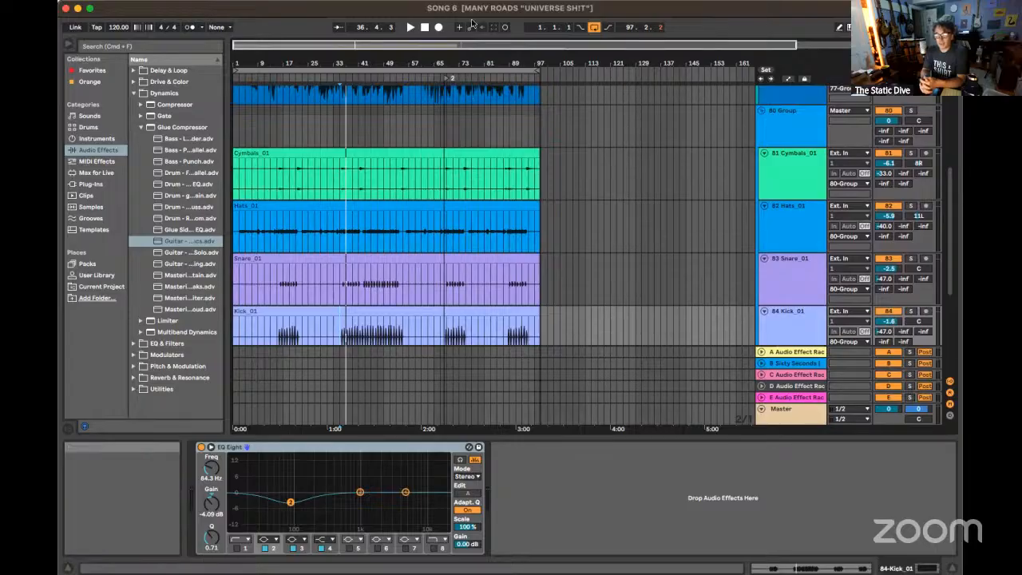
left_click(762, 111)
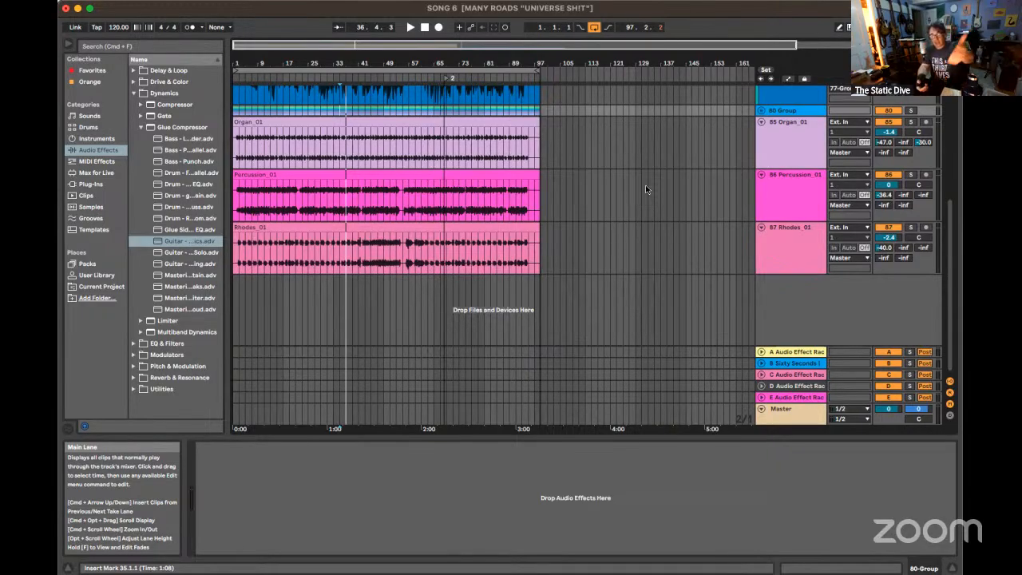
left_click(759, 109)
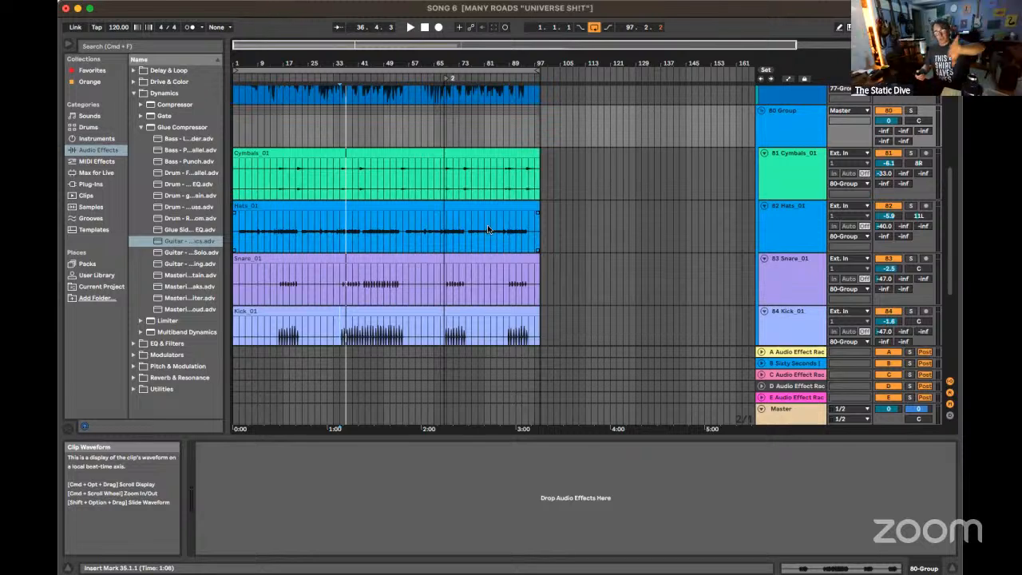
scroll(487, 229, "down", 5)
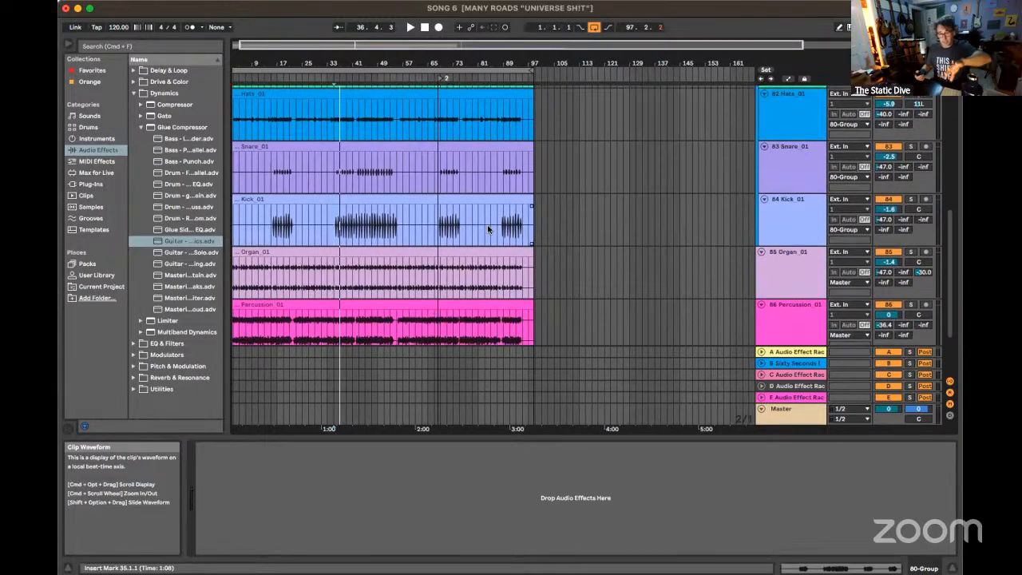
scroll(487, 229, "up", 4)
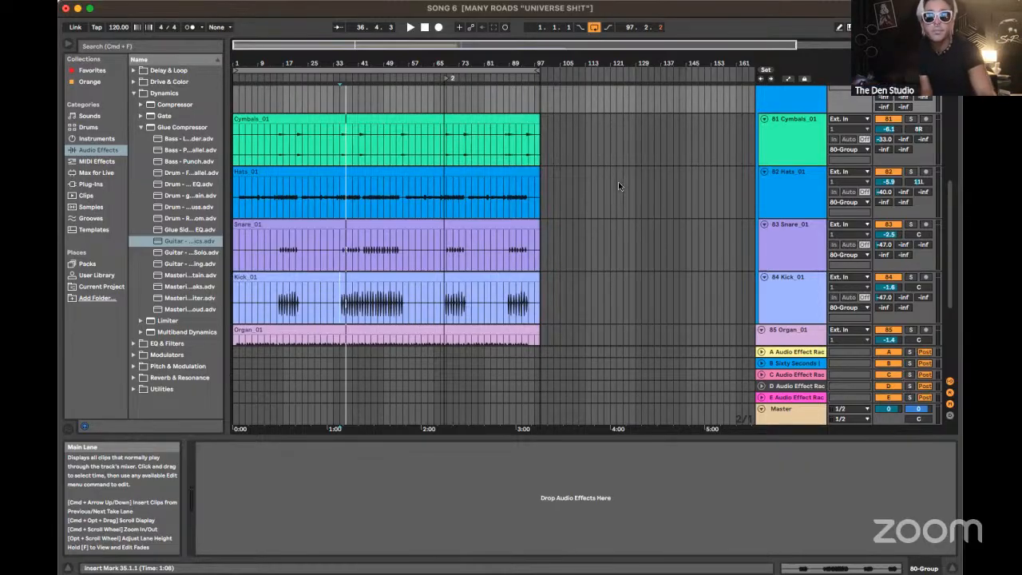
Solo the Hats_01 track, listen to it from bar 62, and select its whole clip in the arrangement
left_click_drag(356, 45, 356, 80)
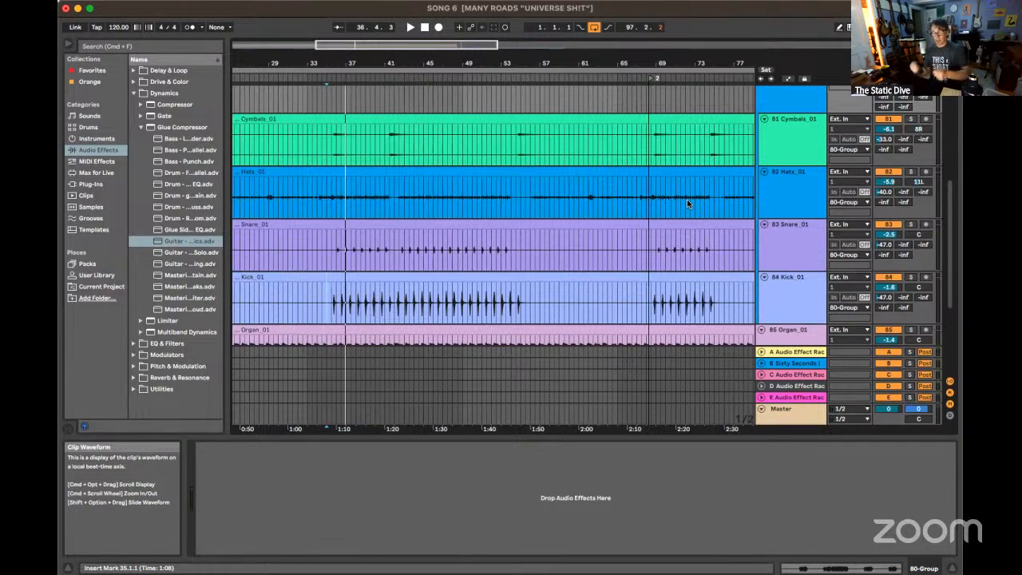
left_click(588, 197)
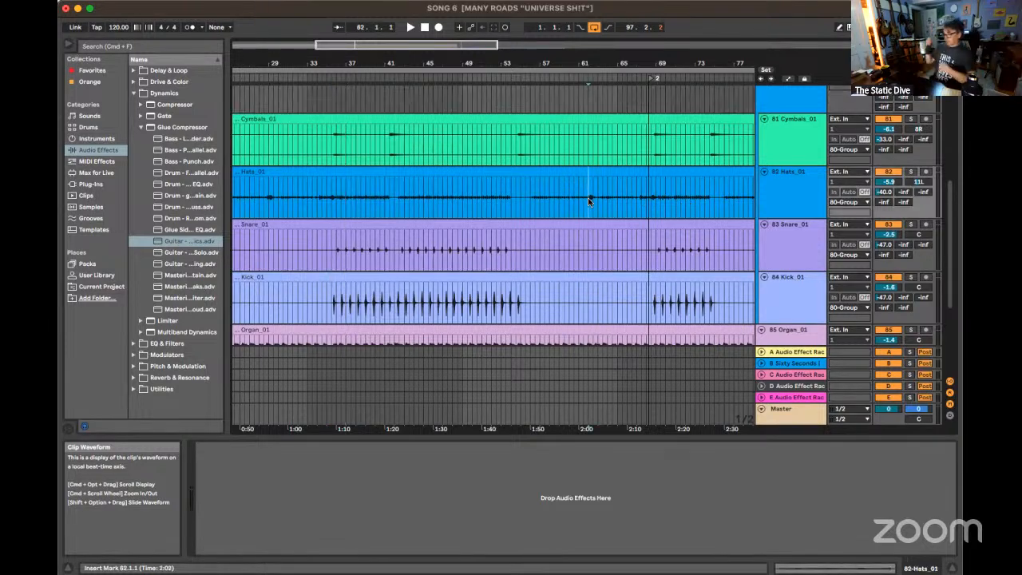
left_click(912, 172)
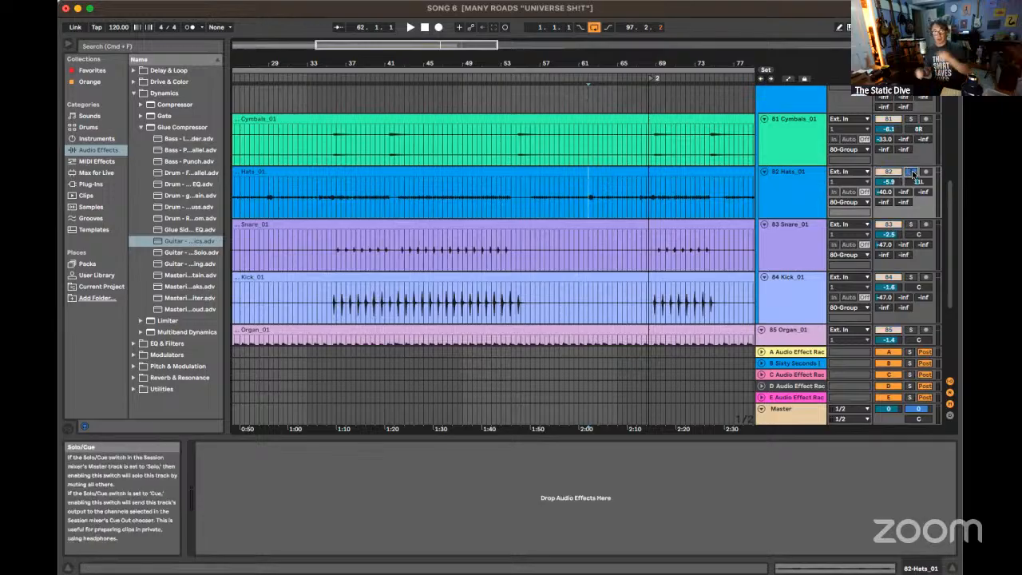
key("space")
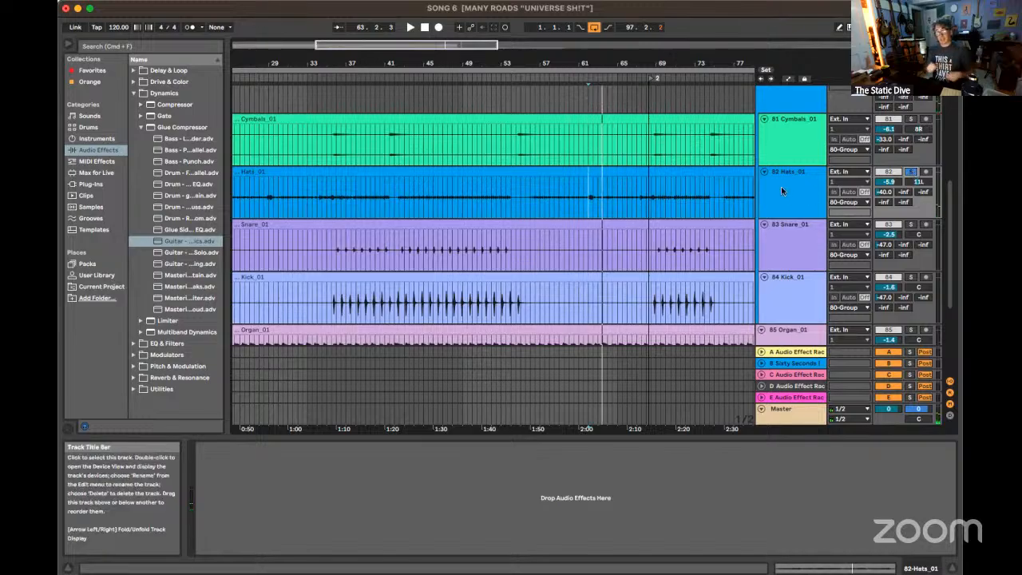
left_click(736, 172)
key("space")
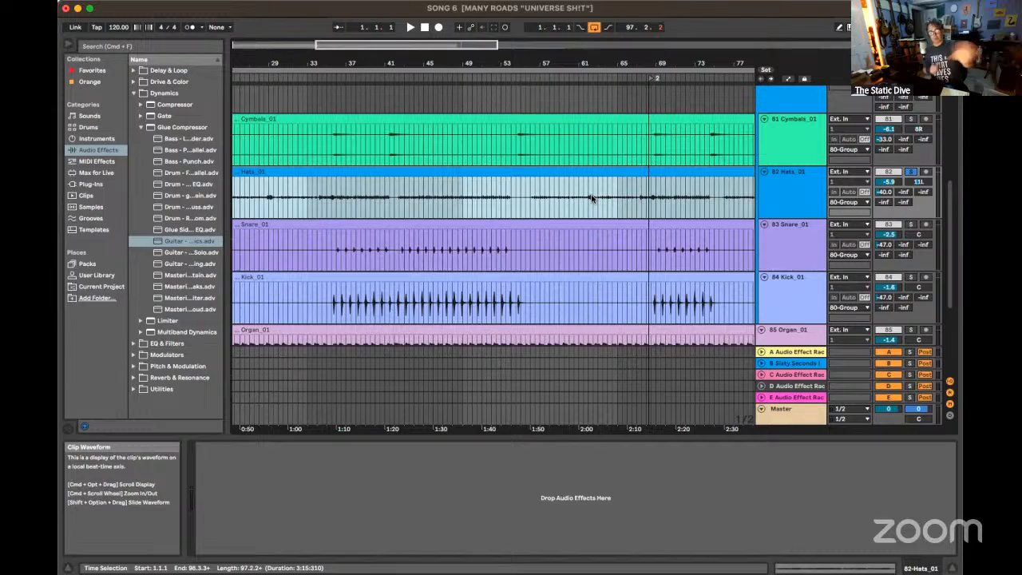
Select the Percussion_01 track, show the Organ_01 track's device chain, and bypass both of its EQ Eights
scroll(591, 198, "down", 5)
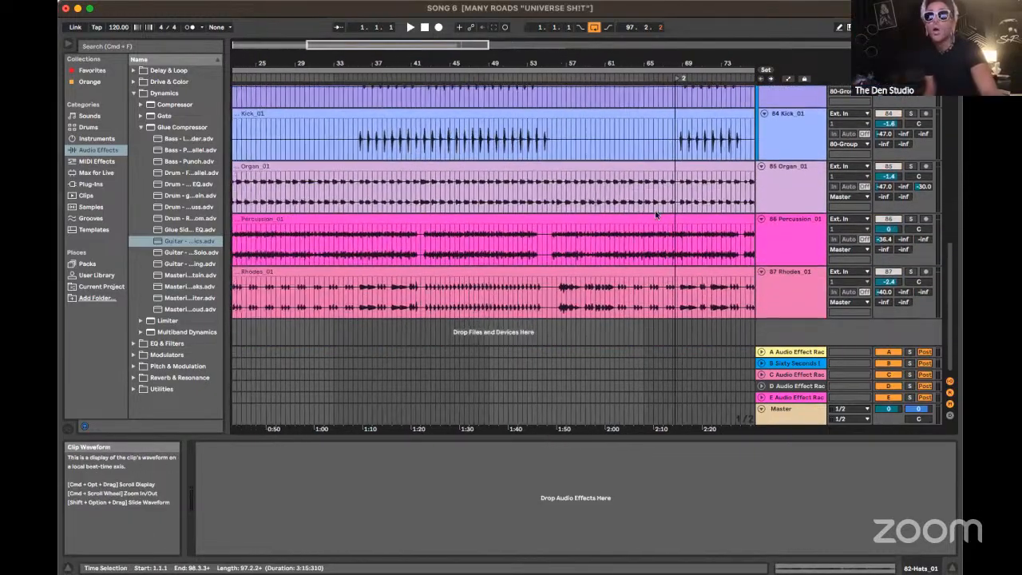
left_click(774, 242)
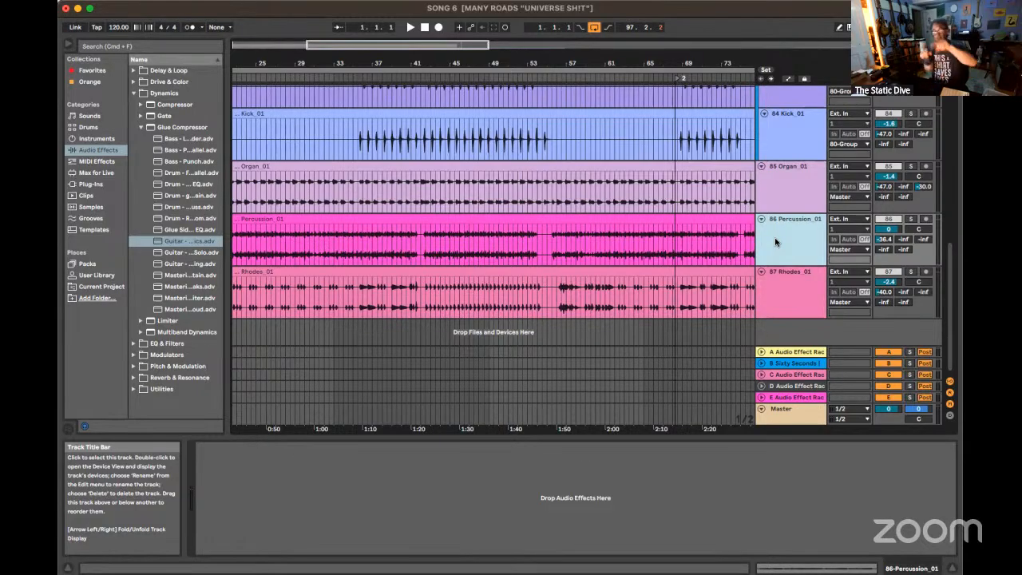
left_click(777, 188)
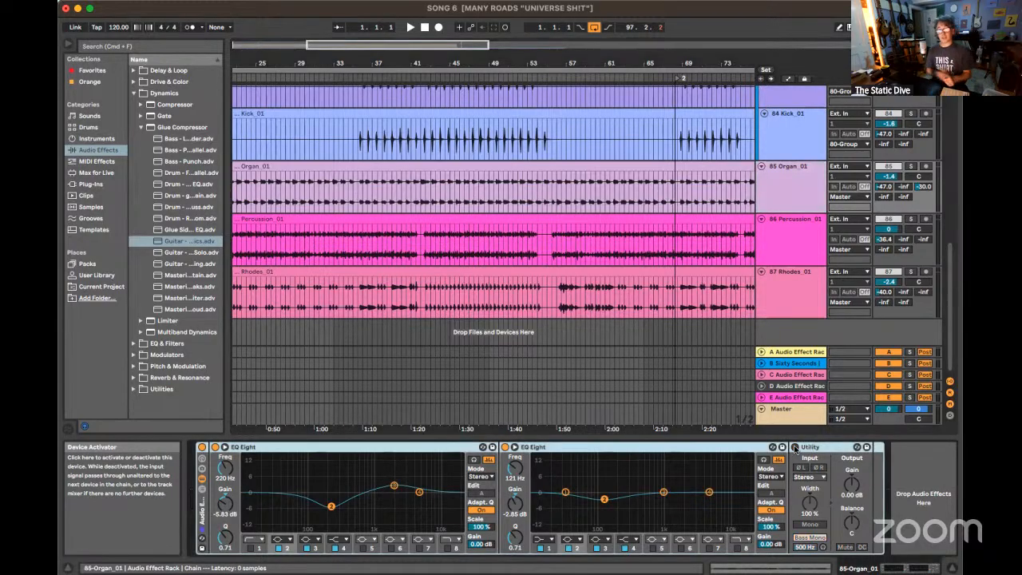
left_click(505, 447)
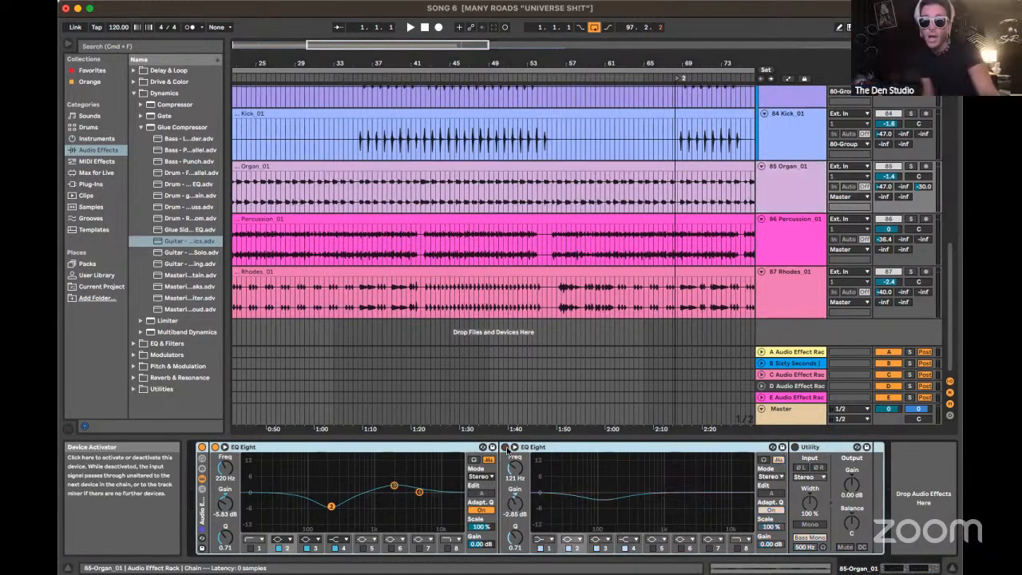
left_click(215, 447)
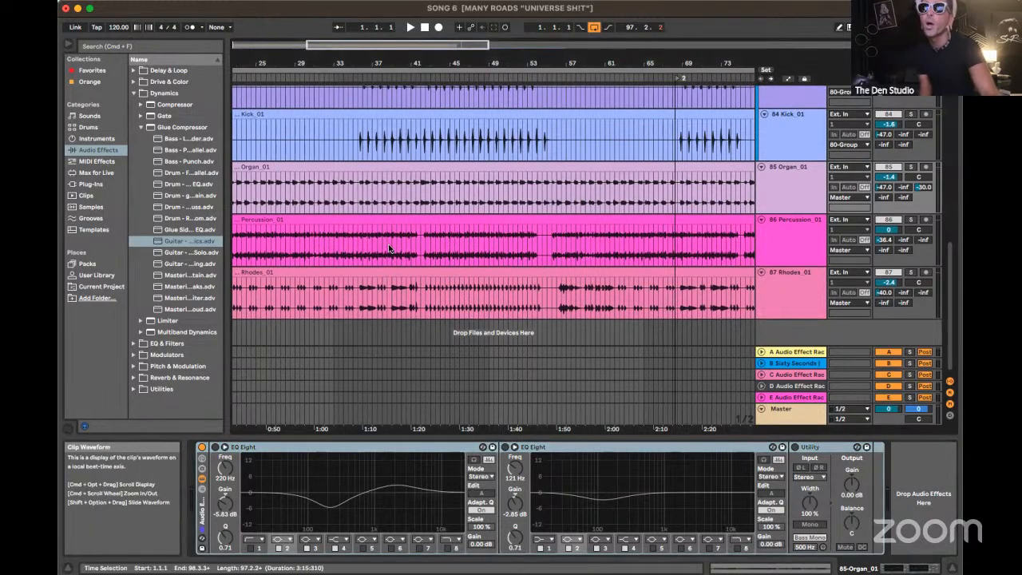
Show the device chains of return tracks A, B (Sixty Seconds) and C one after another
scroll(399, 239, "up", 5)
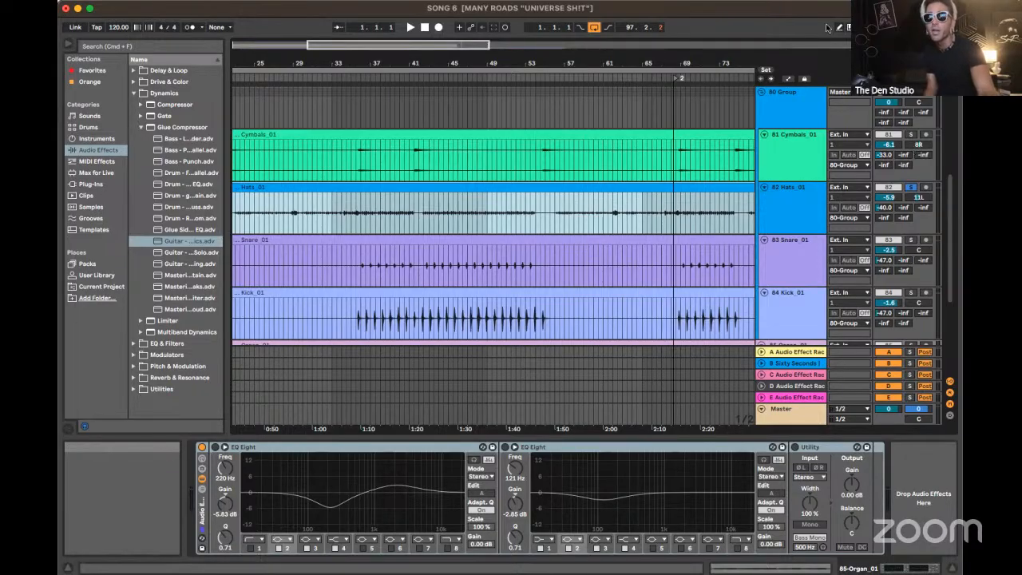
scroll(746, 187, "down", 5)
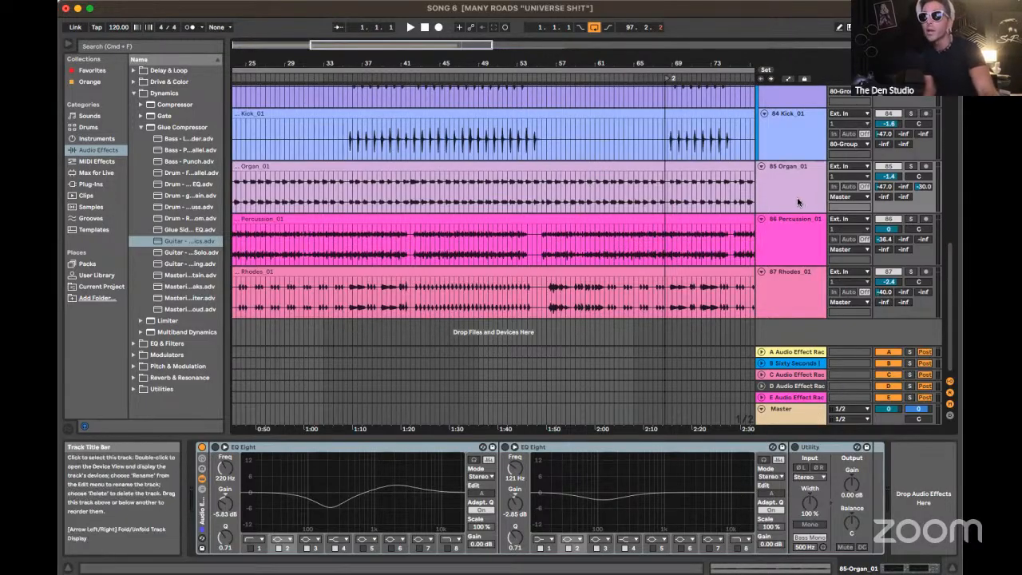
left_click(801, 352)
left_click(801, 364)
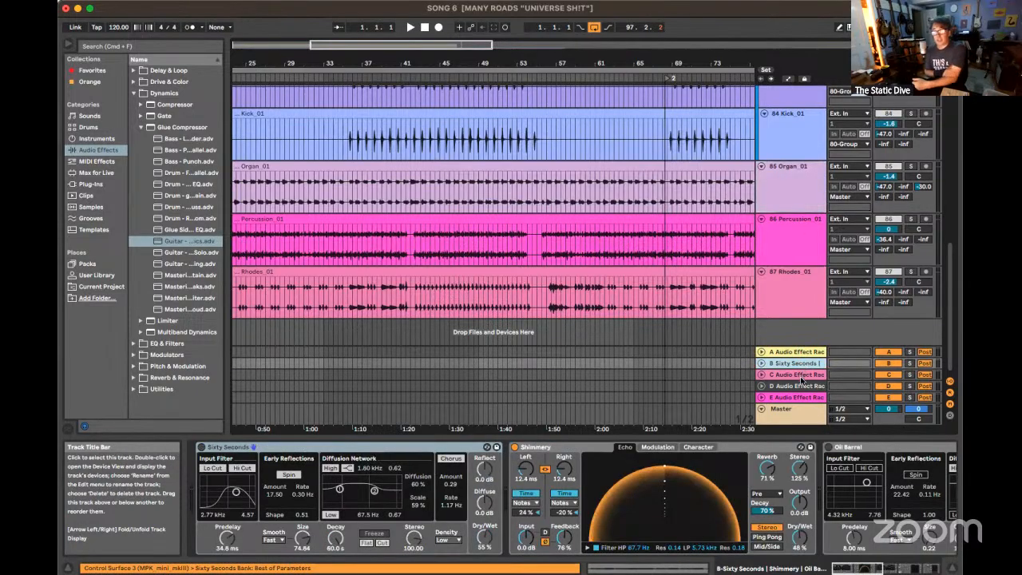
left_click(799, 375)
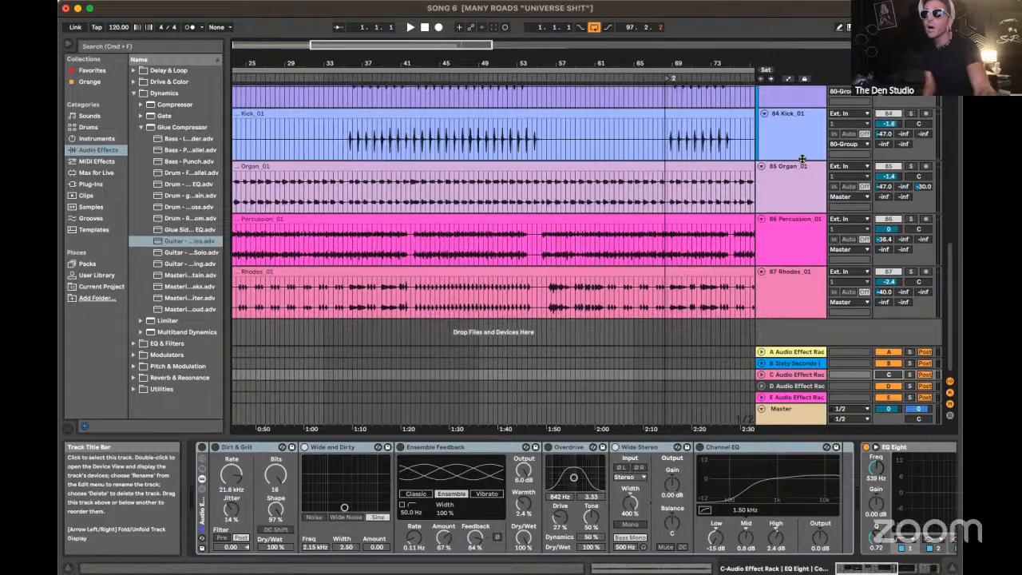
Solo the Organ_01 track in place of the current solo and switch that solo off again so that all tracks play
left_click(911, 167)
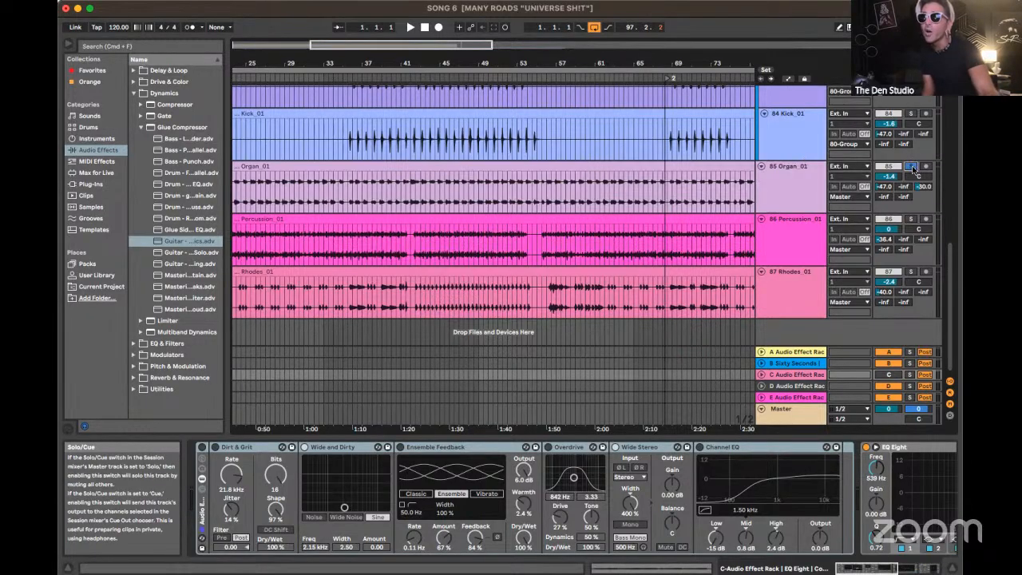
left_click(912, 168)
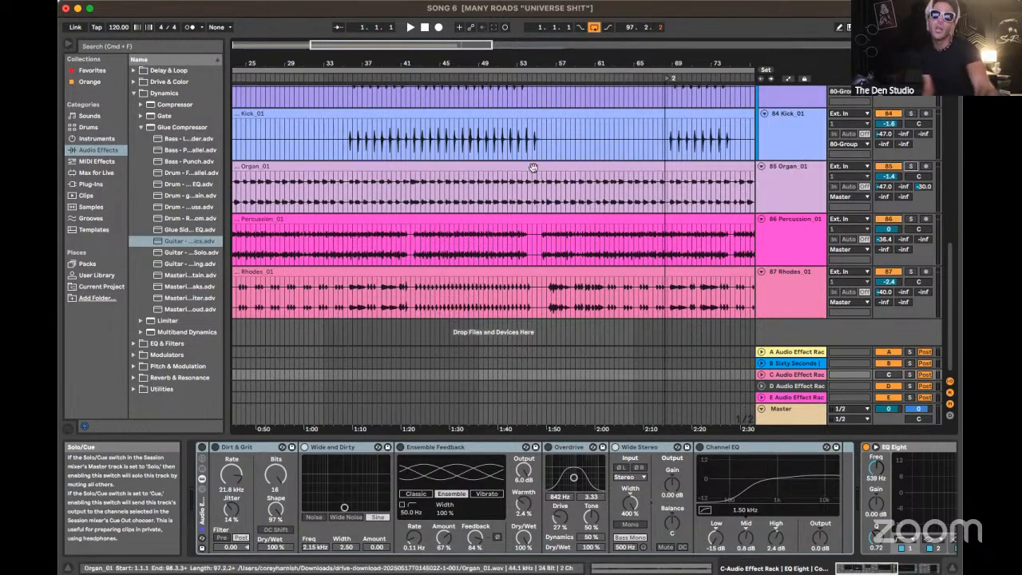
Play the mix briefly from 2.3.1 at the start of the Organ_01 clip, stop, and reactivate that track's two EQ Eights
scroll(349, 232, "left", 3)
scroll(349, 232, "left", 10)
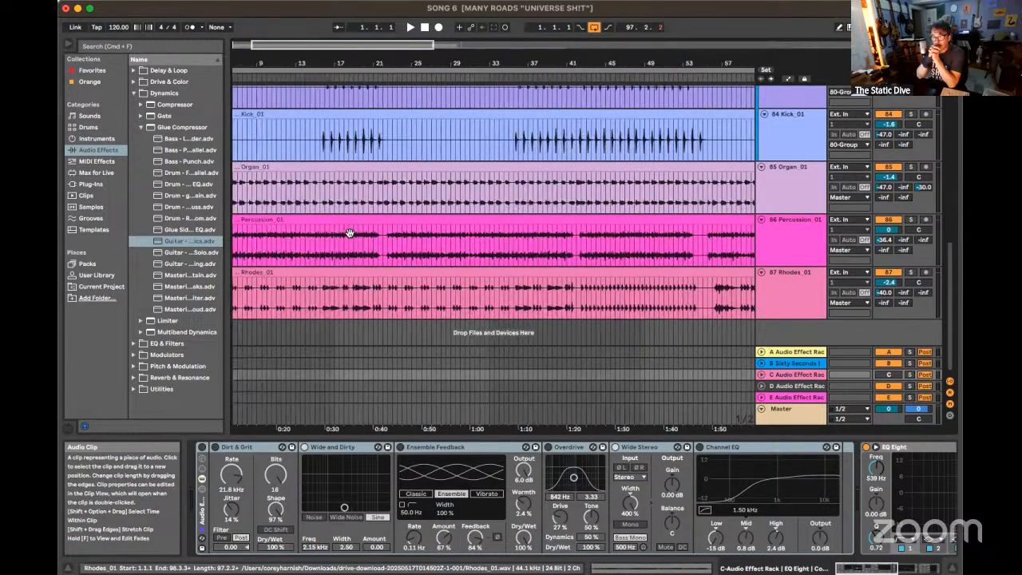
left_click(247, 199)
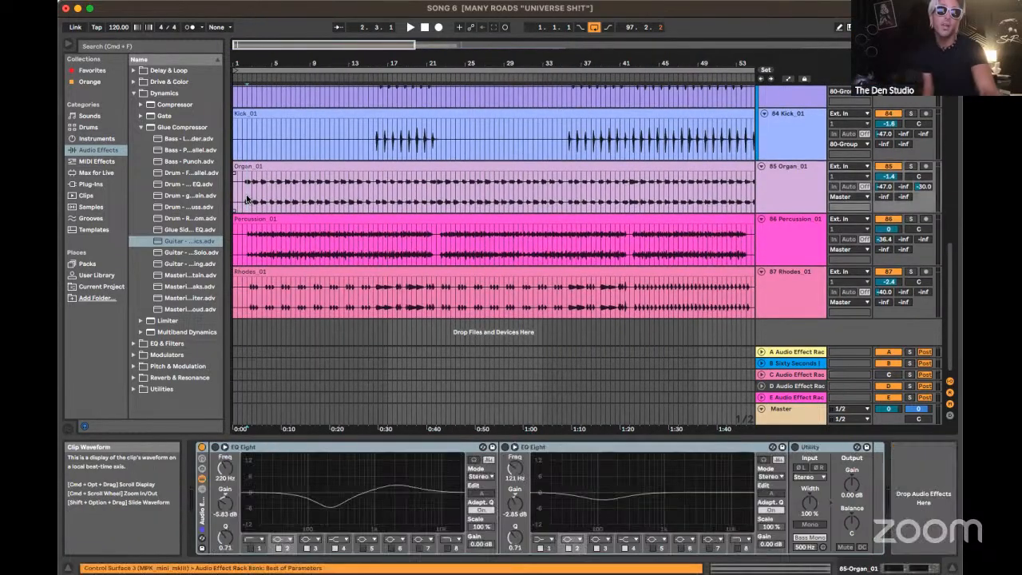
key("space")
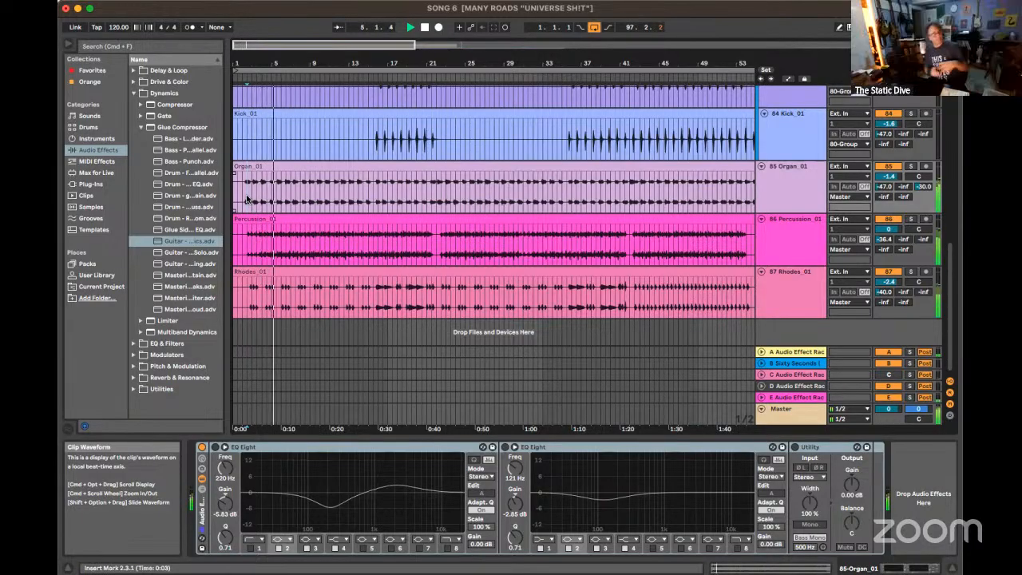
key("space")
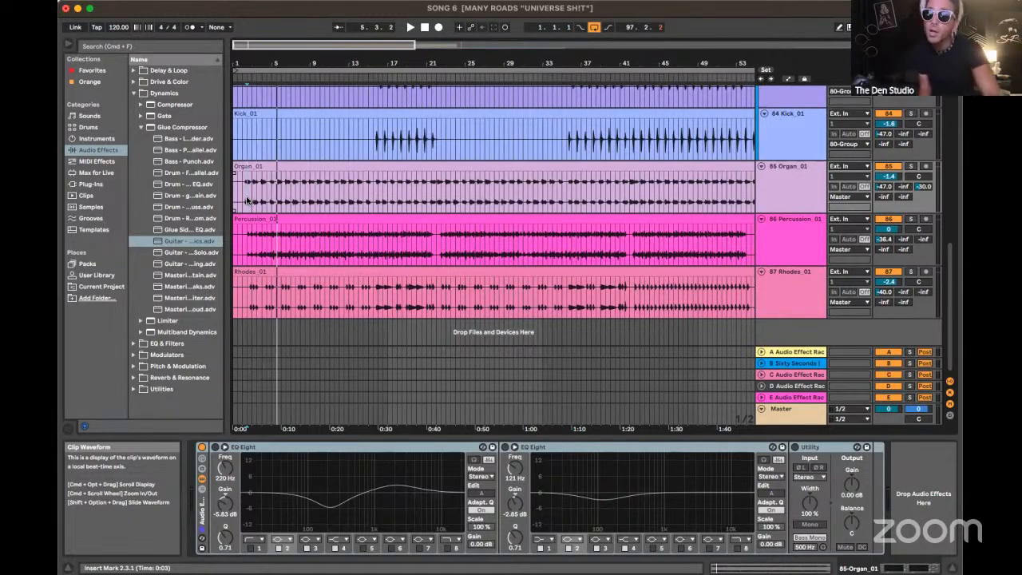
key("0")
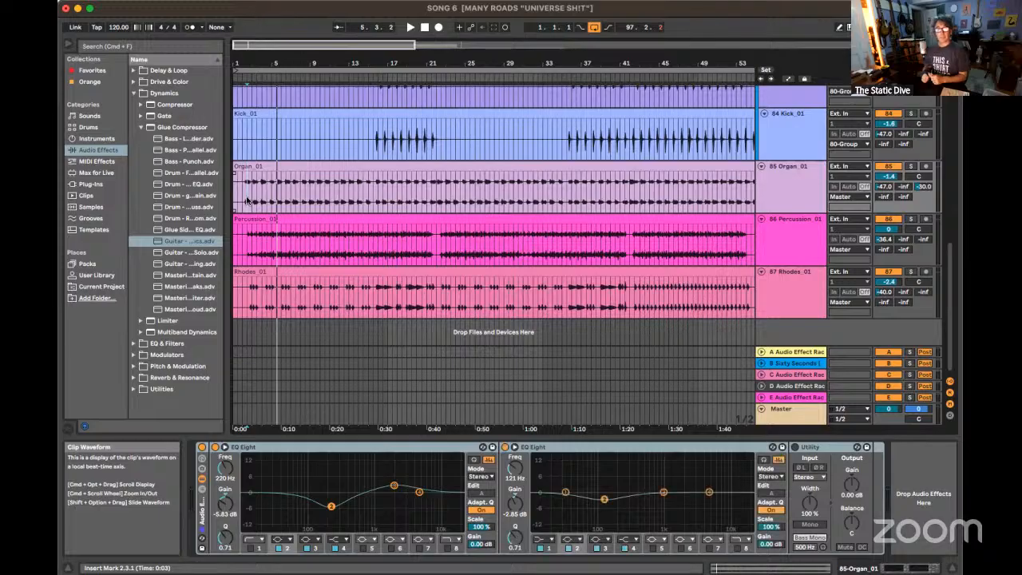
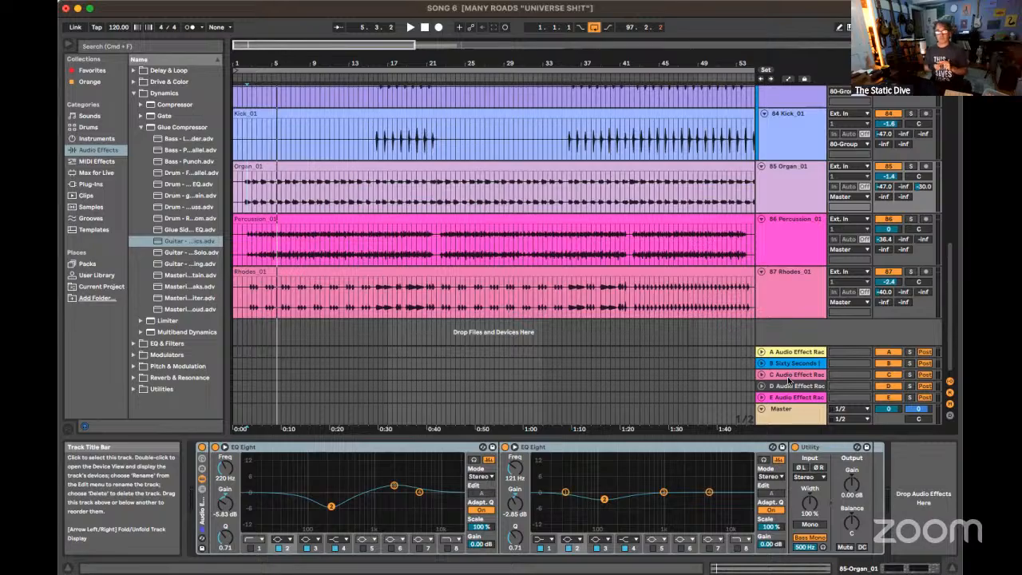
Show return track C's device chain through to its EQ Eight and Compressor, and solo that return
left_click(788, 379)
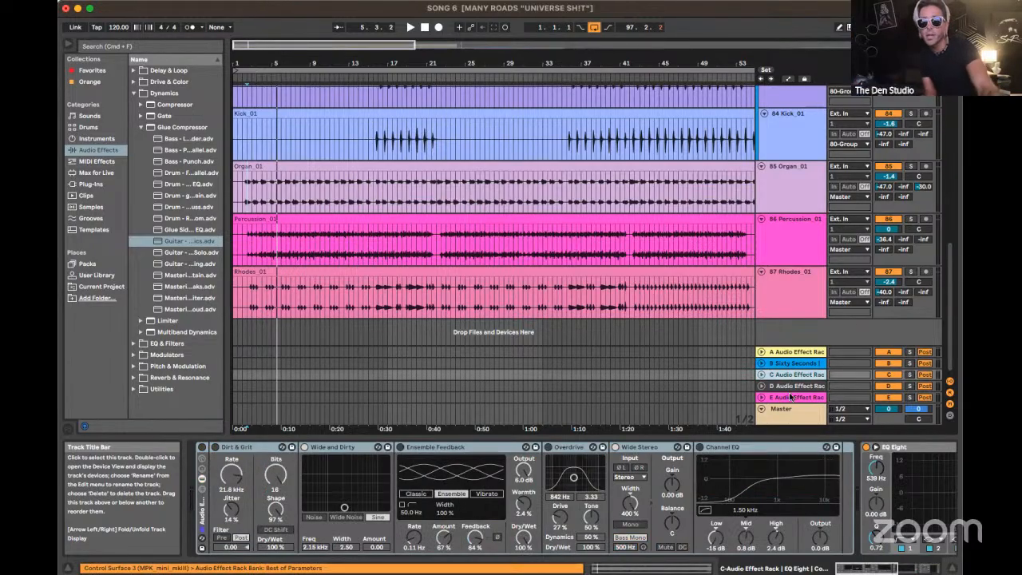
scroll(773, 497, "right", 5)
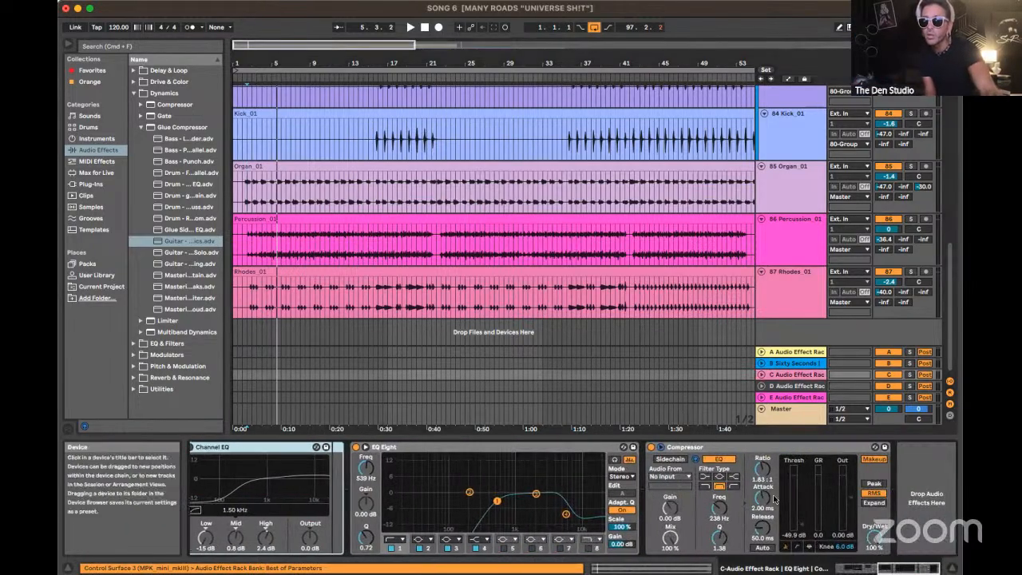
left_click(910, 374)
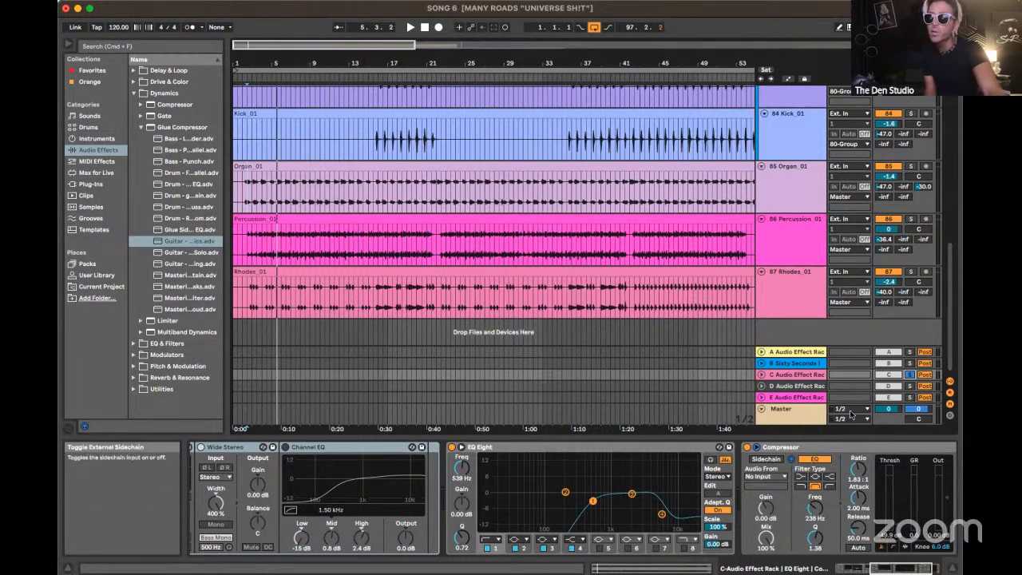
left_click(818, 375)
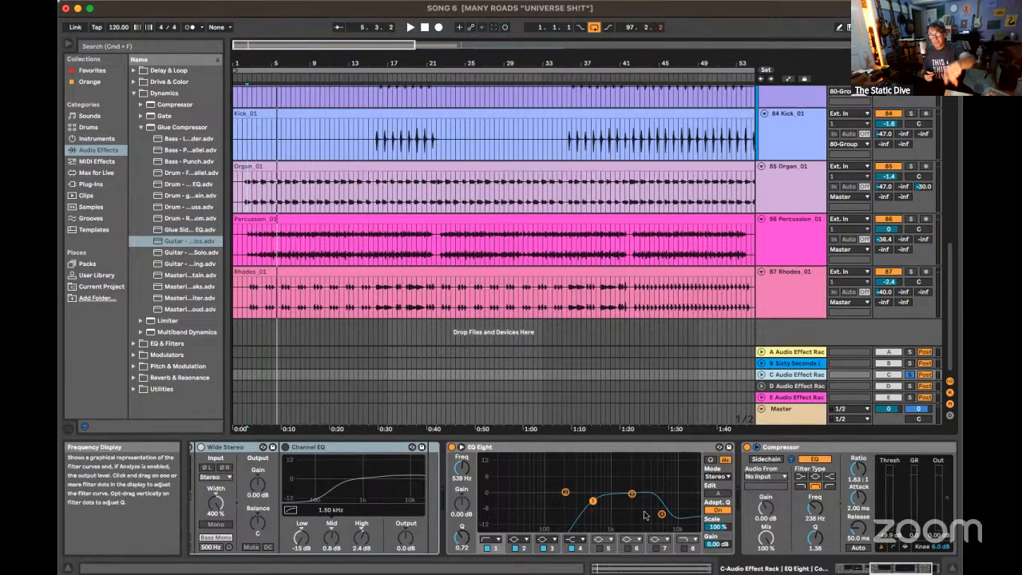
key("Delete")
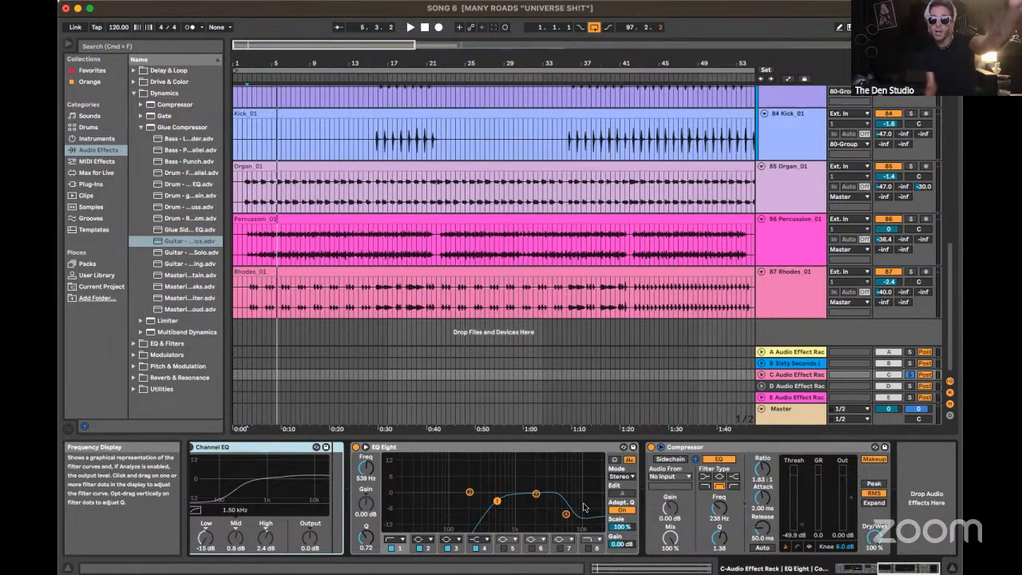
Play the song from 2.3.1 with return C soloed and look through its chain from Dirt & Grit to the Compressor
key("space")
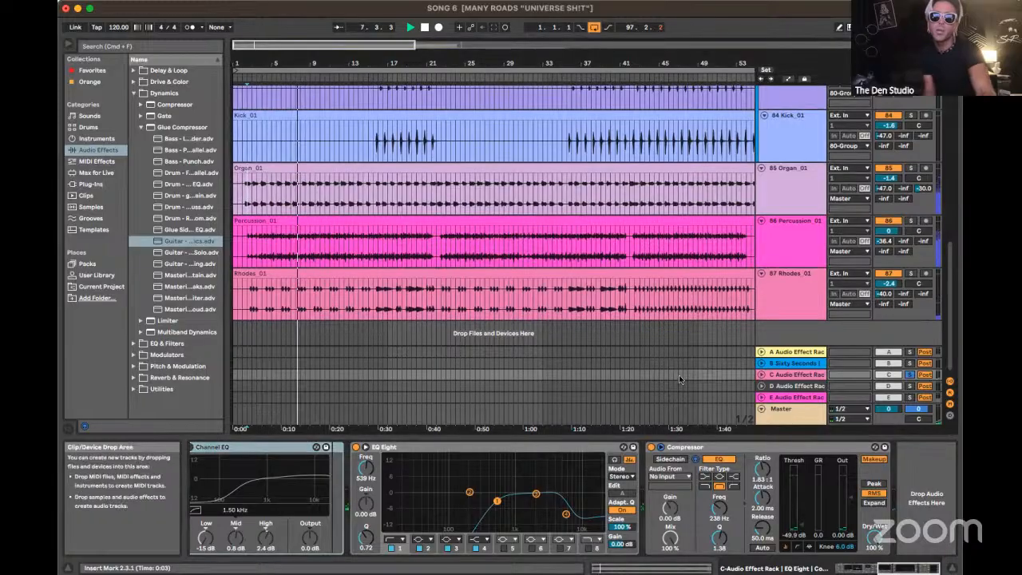
scroll(605, 485, "left", 5)
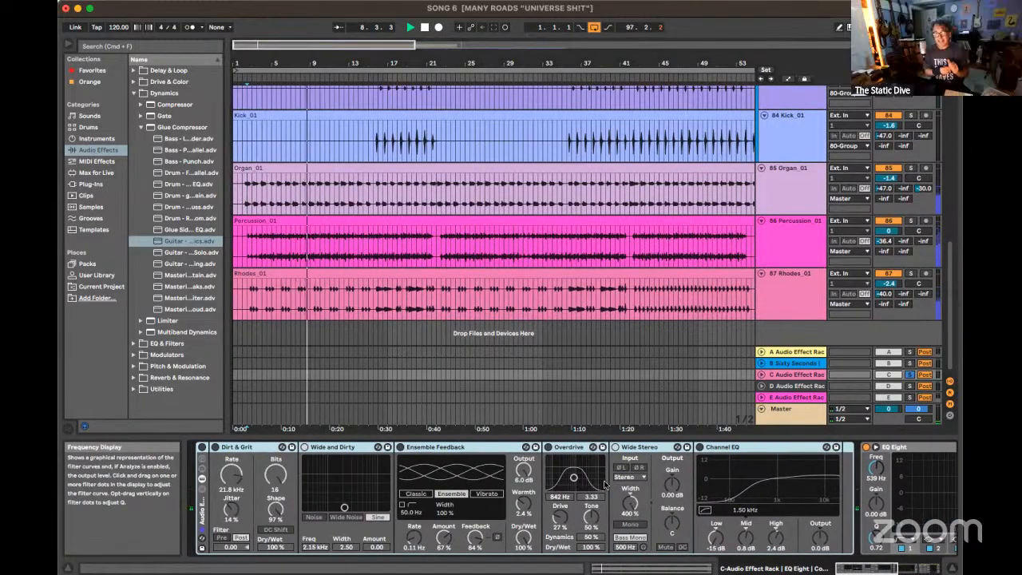
scroll(604, 484, "right", 5)
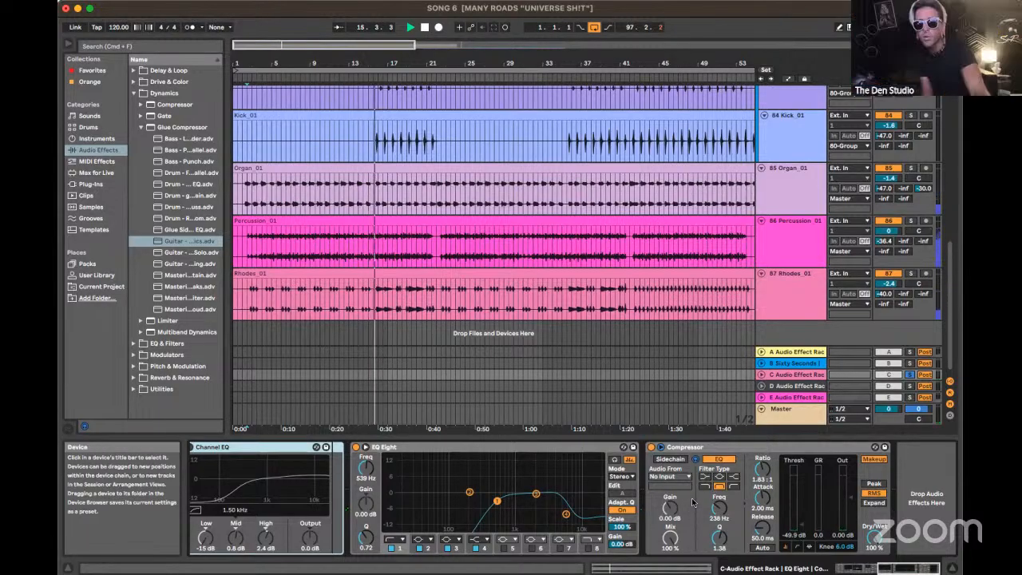
Audition returns B (Sixty Seconds), A and C soloed in turn during playback, ending with every solo switched off
left_click(910, 375)
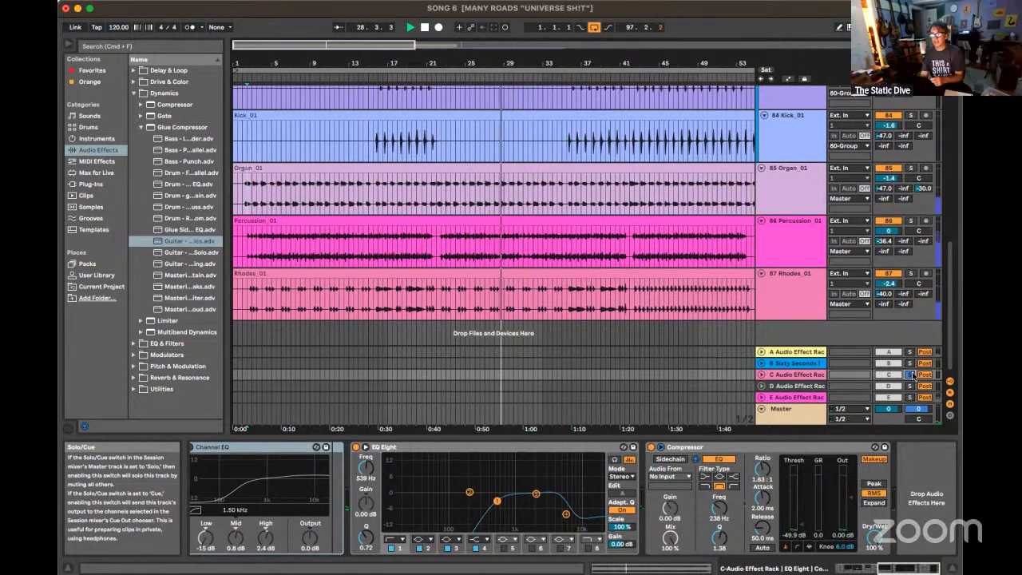
left_click(911, 364)
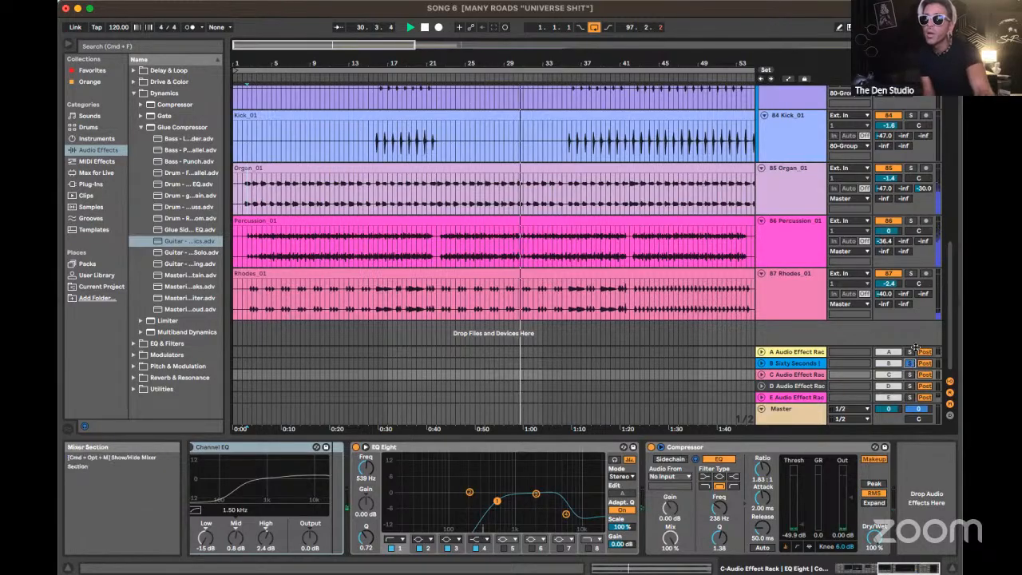
left_click(910, 352)
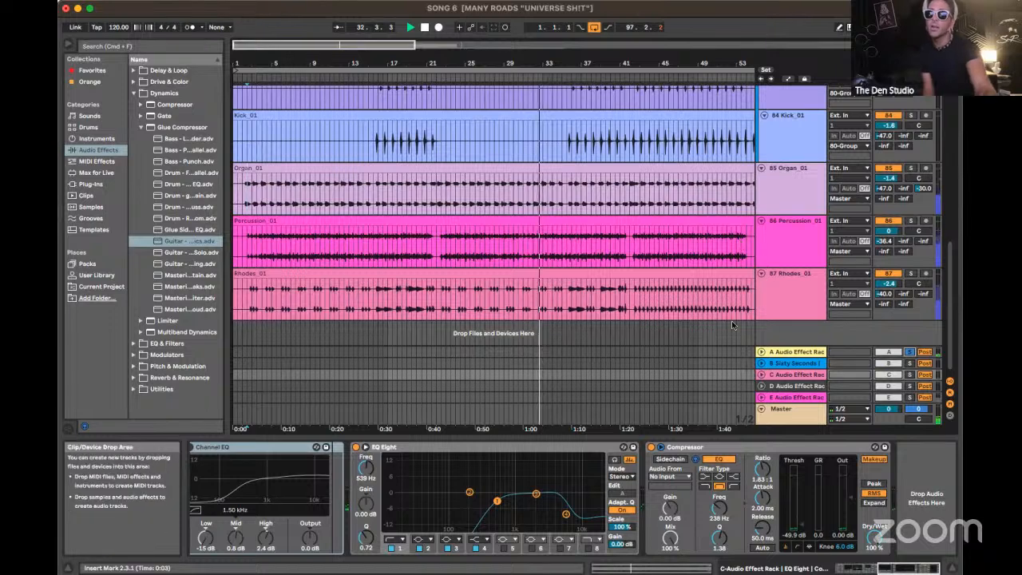
left_click(910, 376)
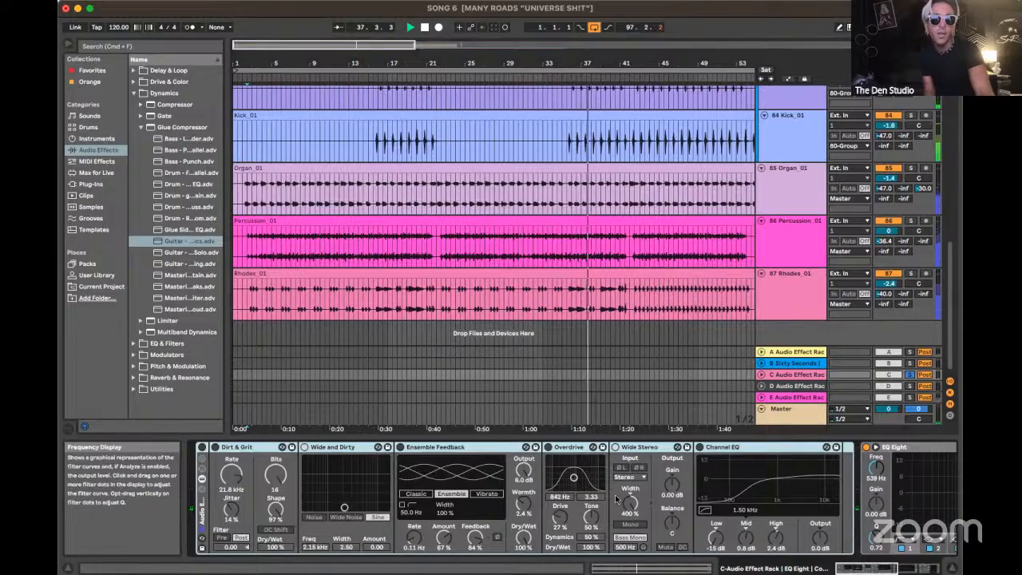
scroll(616, 499, "right", 6)
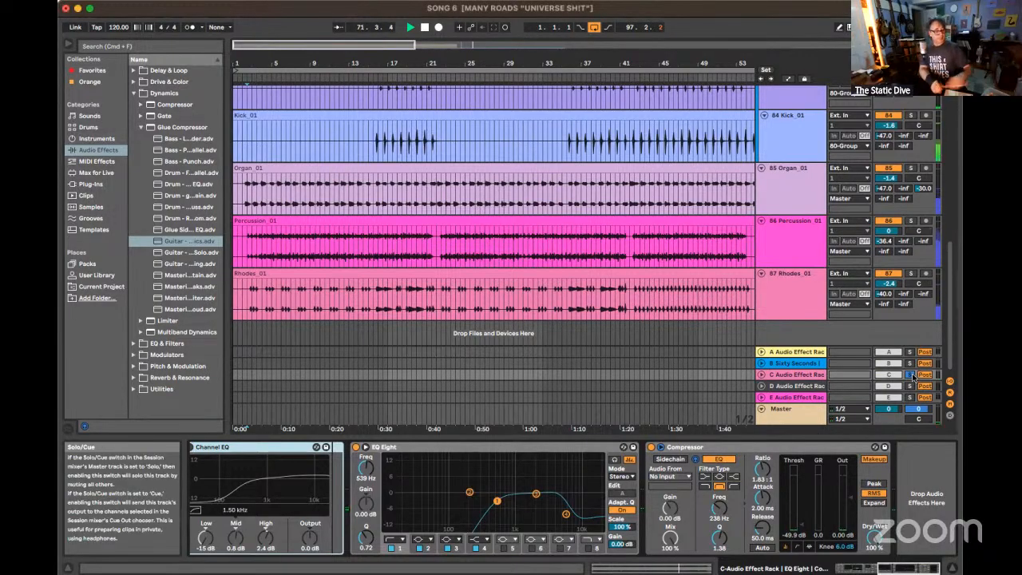
left_click(912, 375)
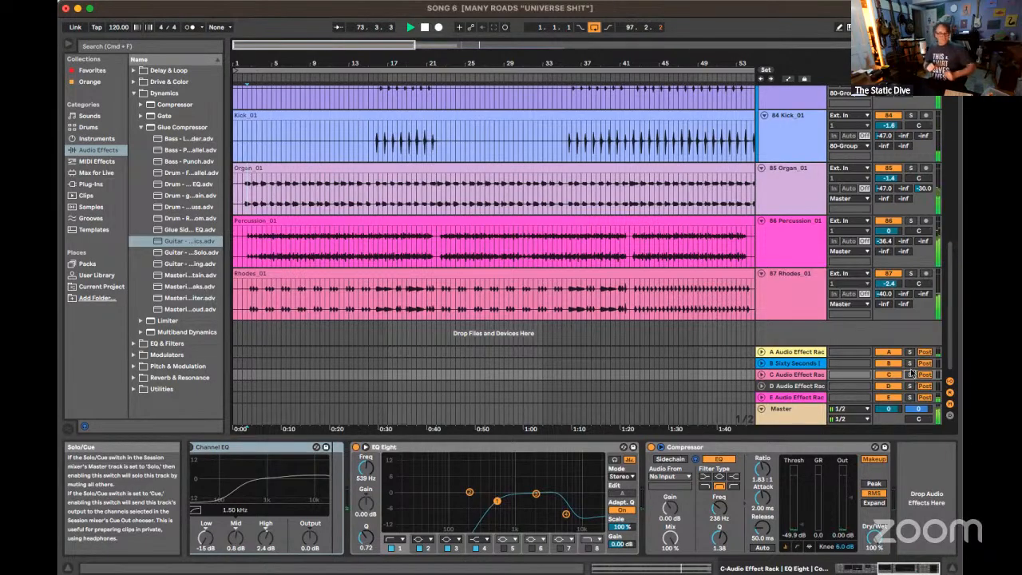
Stop playback and show the devices of the Rhodes_01 and Percussion_01 tracks one after the other
left_click(806, 285)
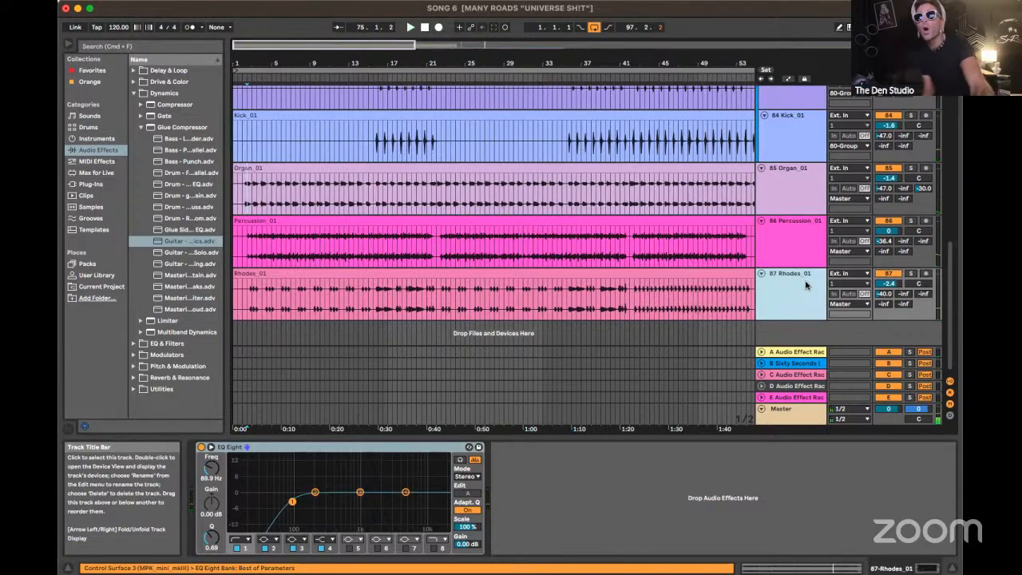
left_click(807, 263)
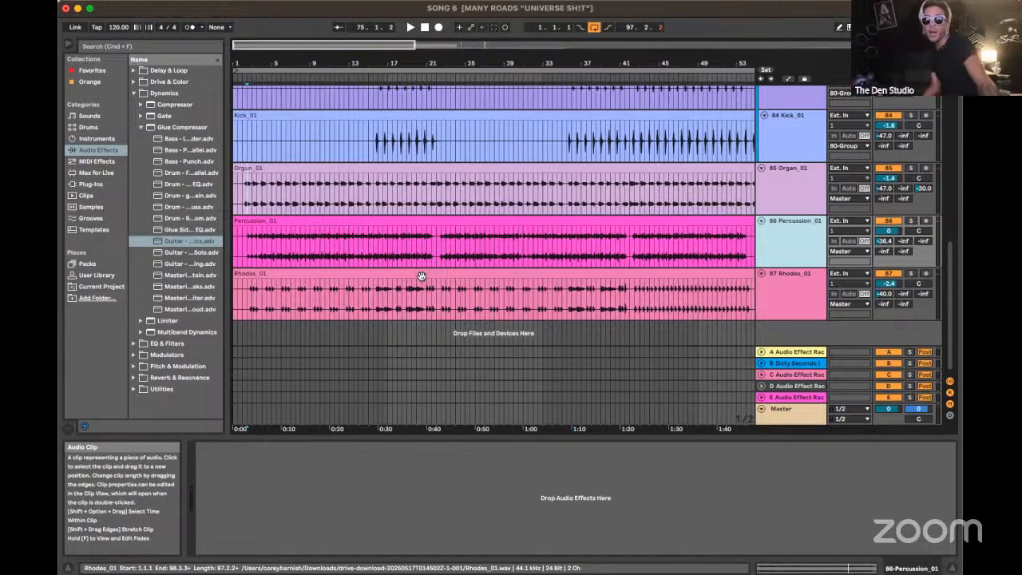
Play the full mix from 18.3.1, show the Percussion_01 and Organ_01 tracks' devices while it runs, and stop
left_click(403, 247)
key("space")
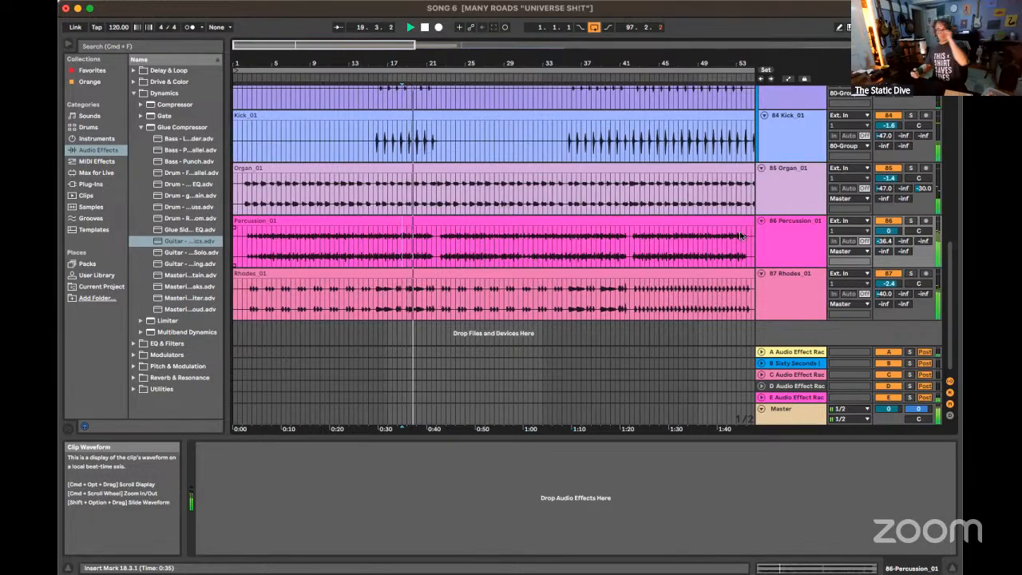
left_click(778, 256)
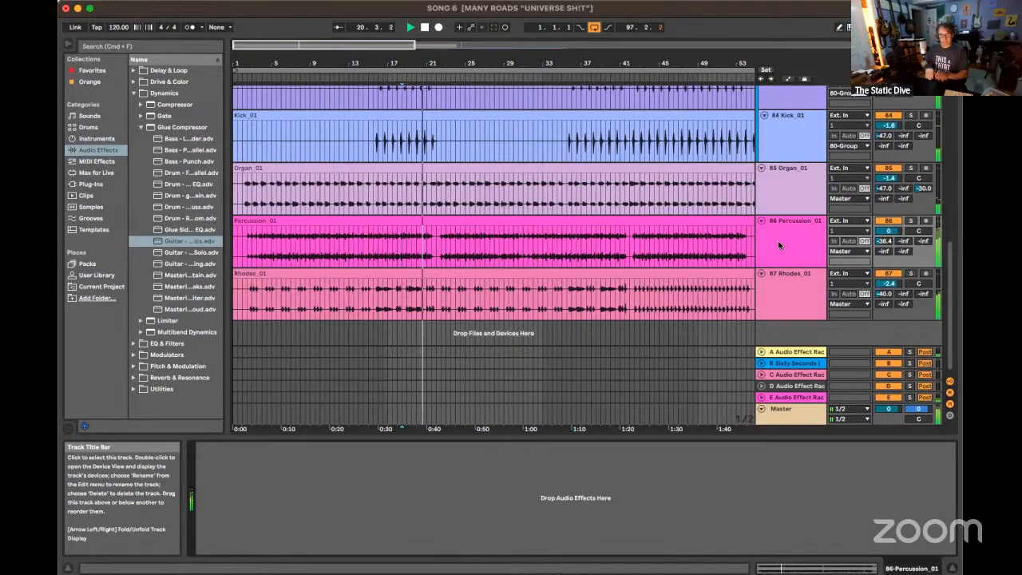
left_click(774, 194)
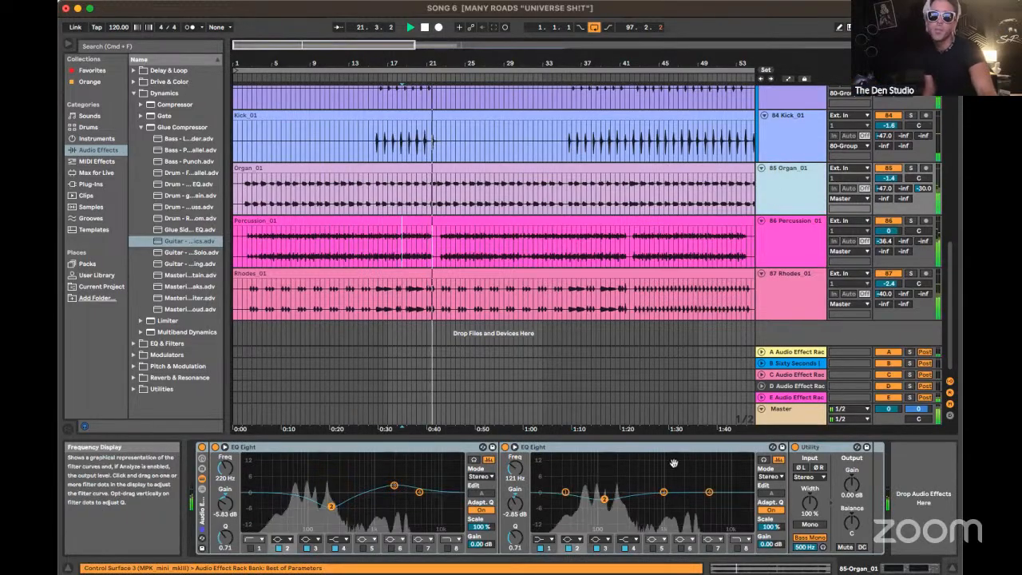
key("space")
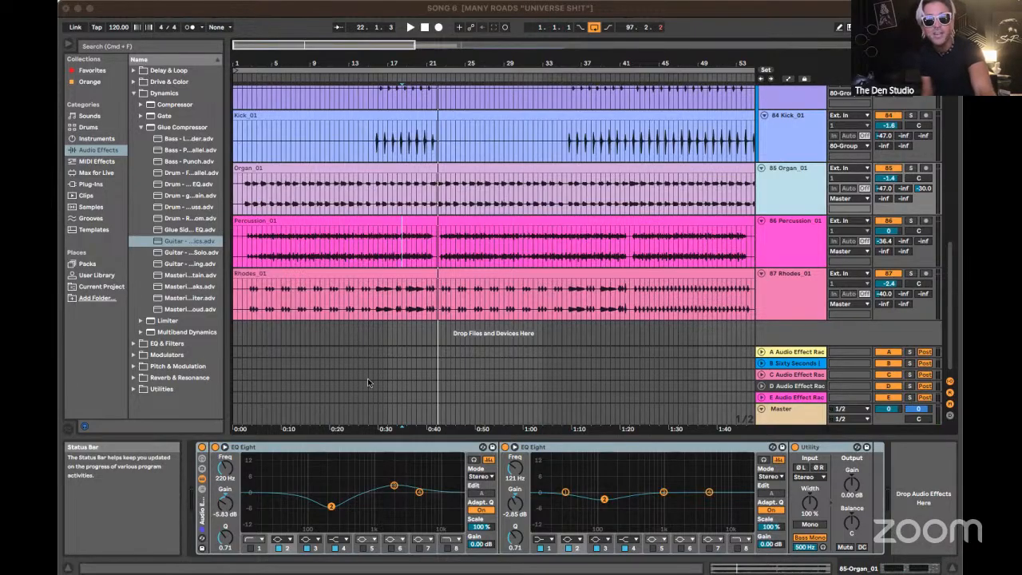
Play the mix from about bar 15 in the Percussion_01 clip and show the Organ_01 track's device chain, stopping playback
left_click(367, 255)
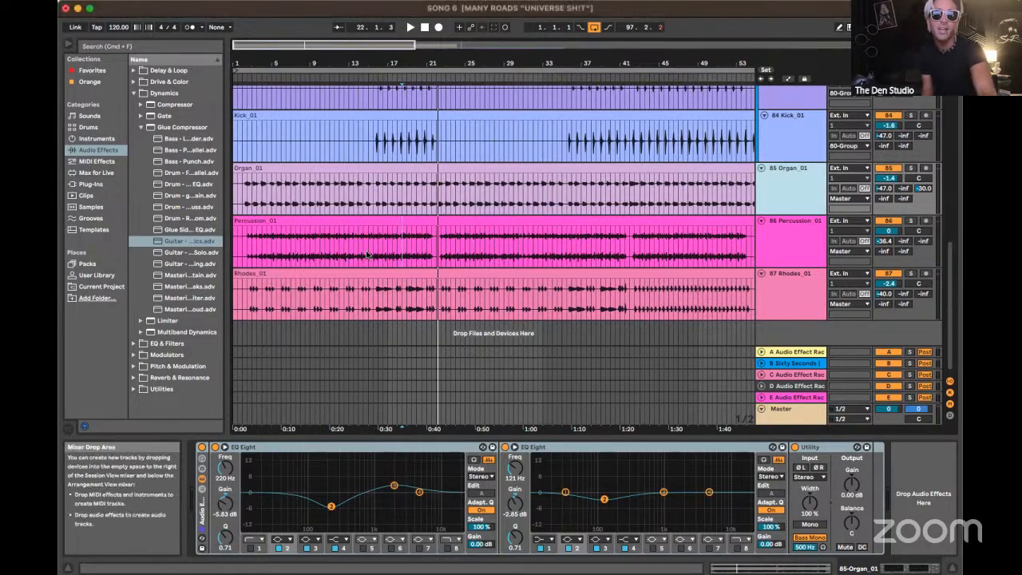
left_click(368, 254)
key("space")
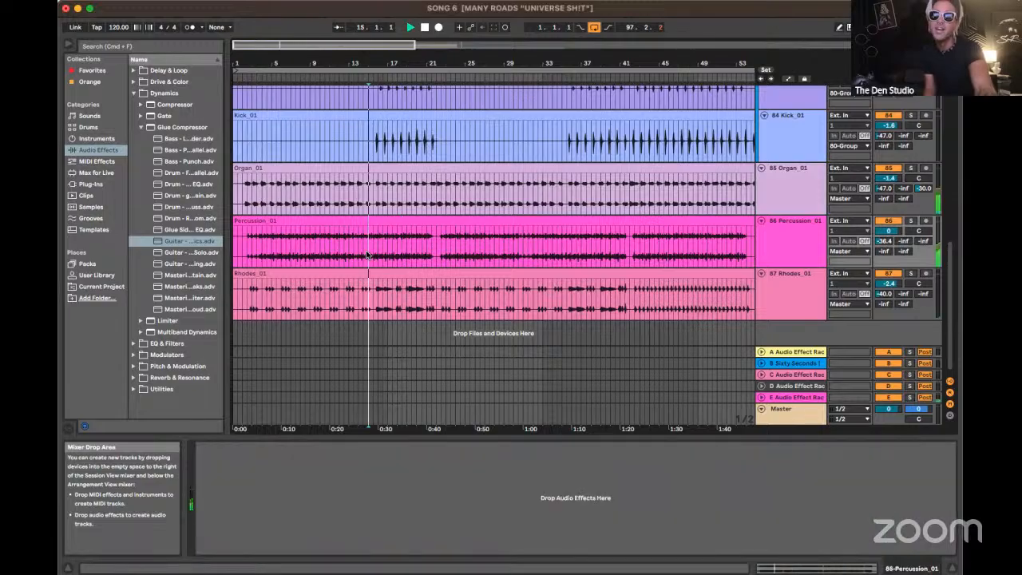
left_click(785, 183)
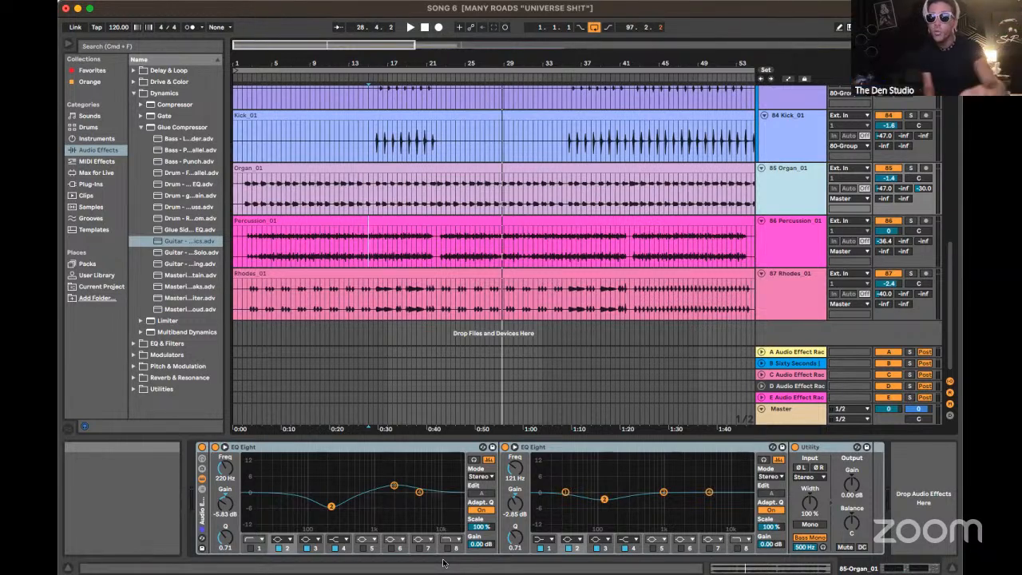
Look through the master's device chain from MASTER EQ to the last plug-in, and return to the Rhodes_01 track's EQ Eight
left_click(785, 415)
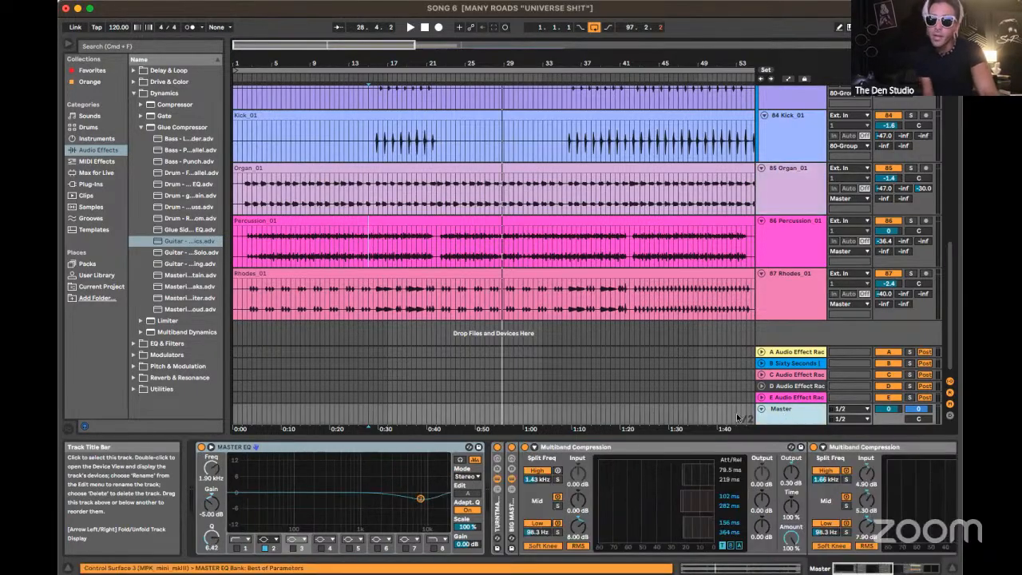
scroll(625, 515, "right", 3)
scroll(625, 516, "right", 1)
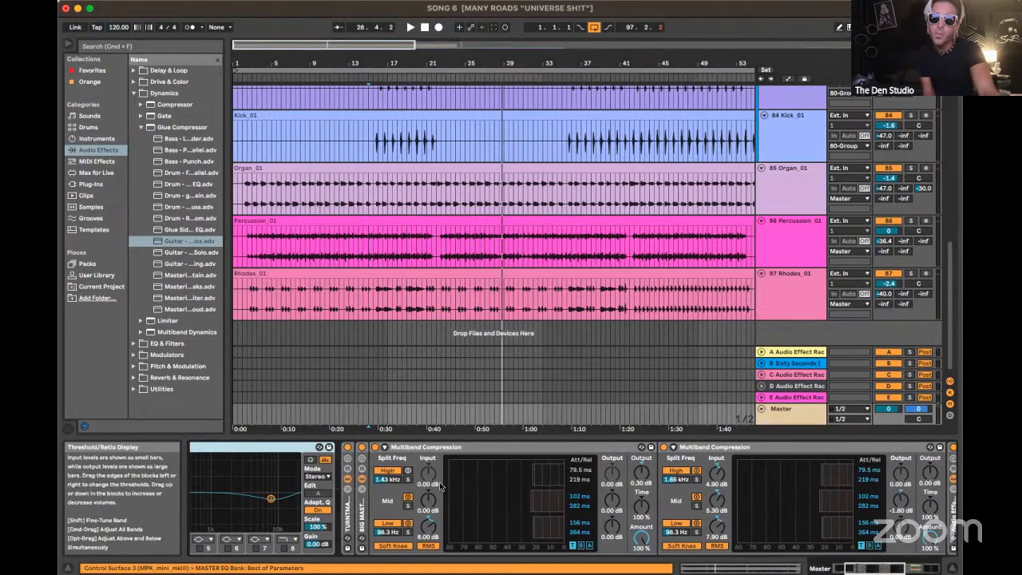
scroll(725, 473, "right", 9)
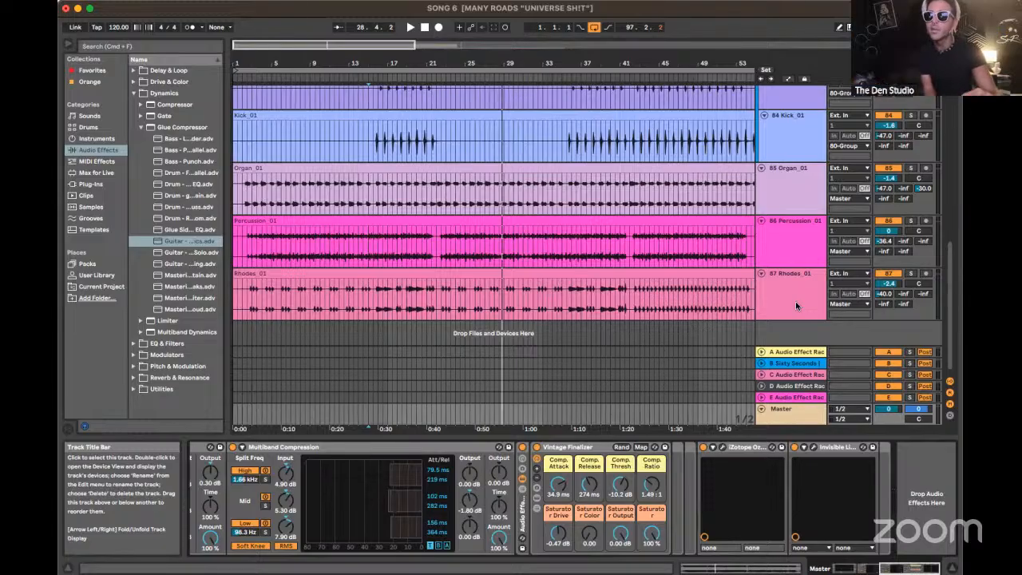
left_click(795, 302)
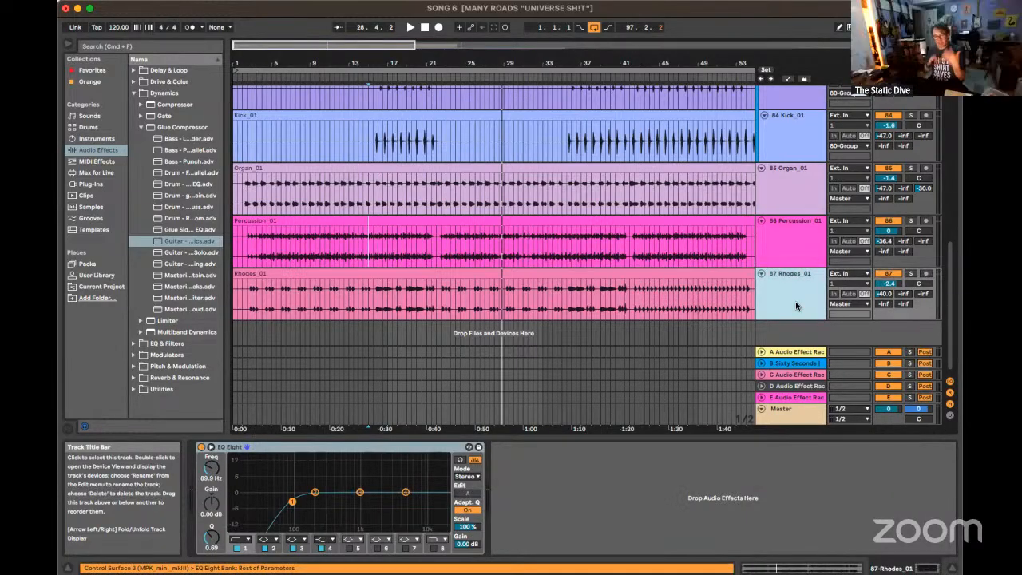